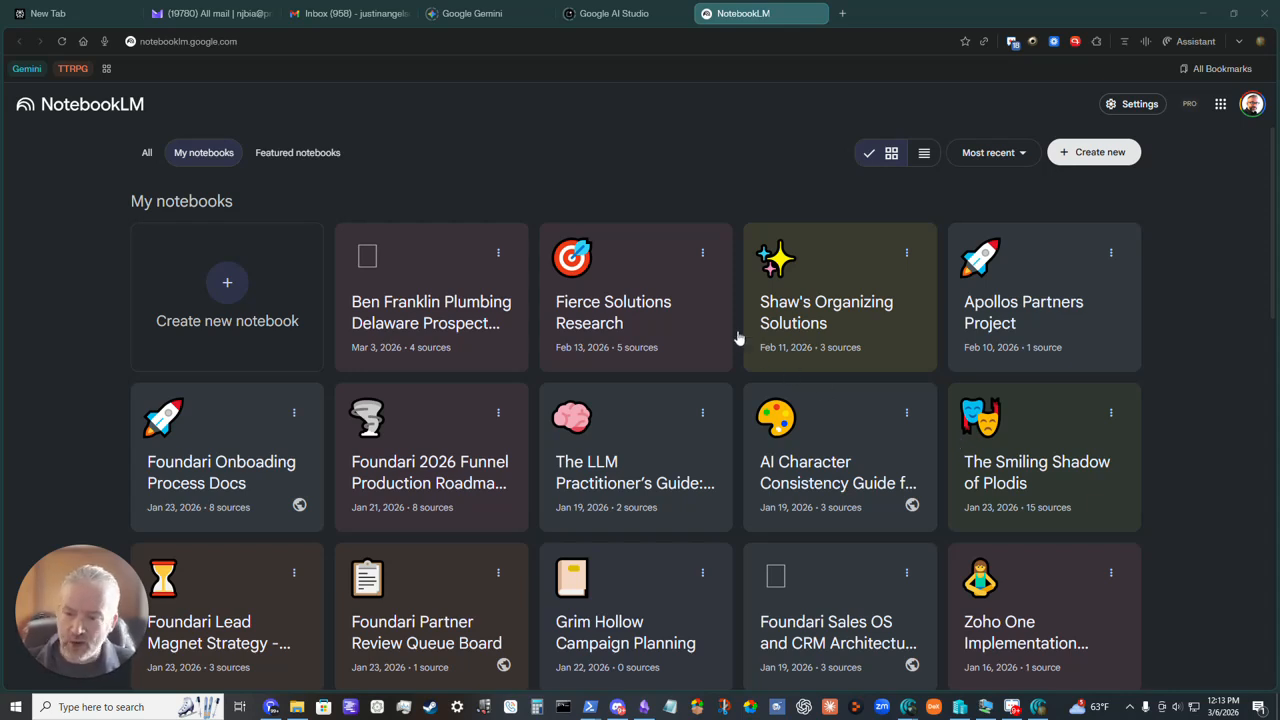
{"action": "left_click", "coordinate": [222, 283]}
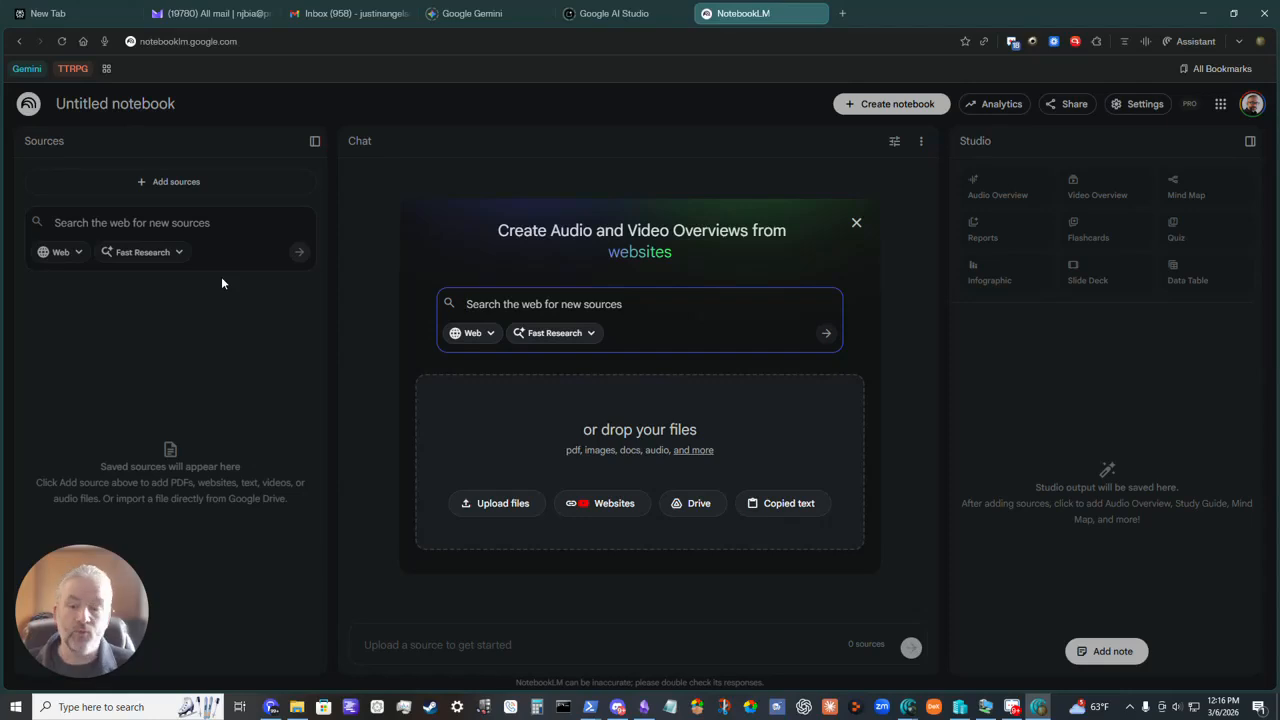
{"action": "left_click", "coordinate": [585, 506]}
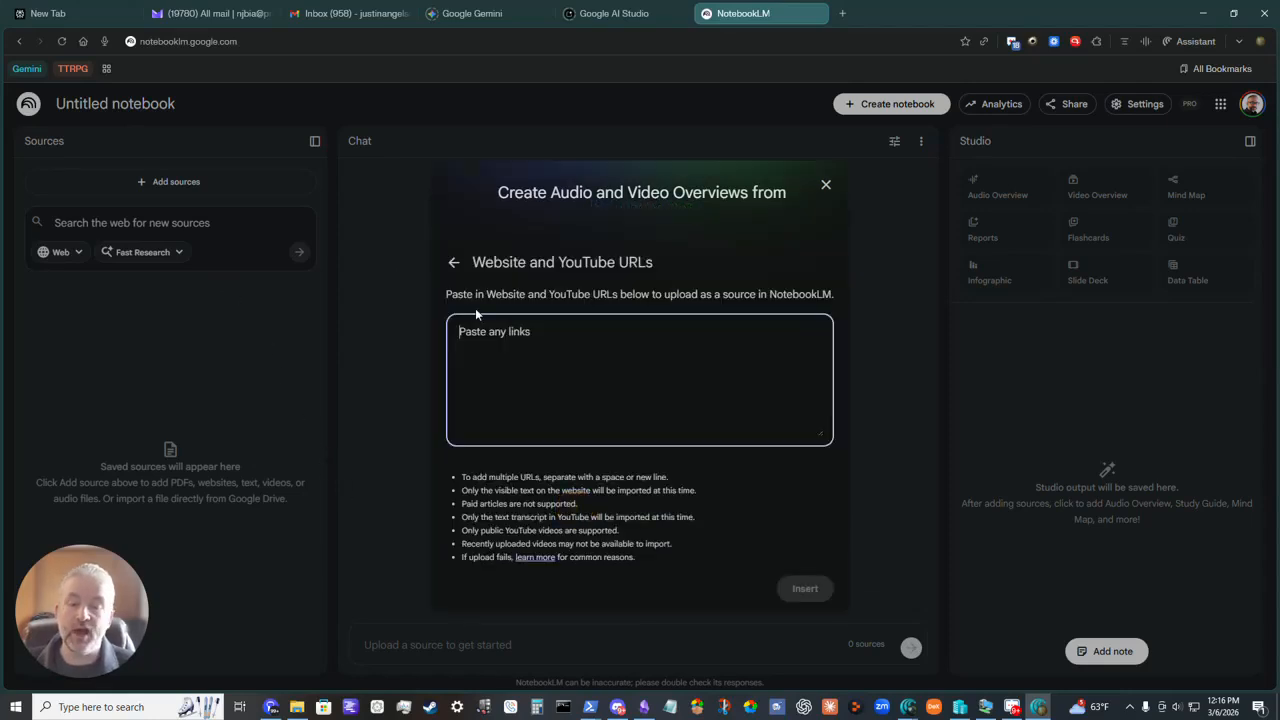
{"action": "left_click", "coordinate": [557, 313]}
{"action": "type", "text": "h"}
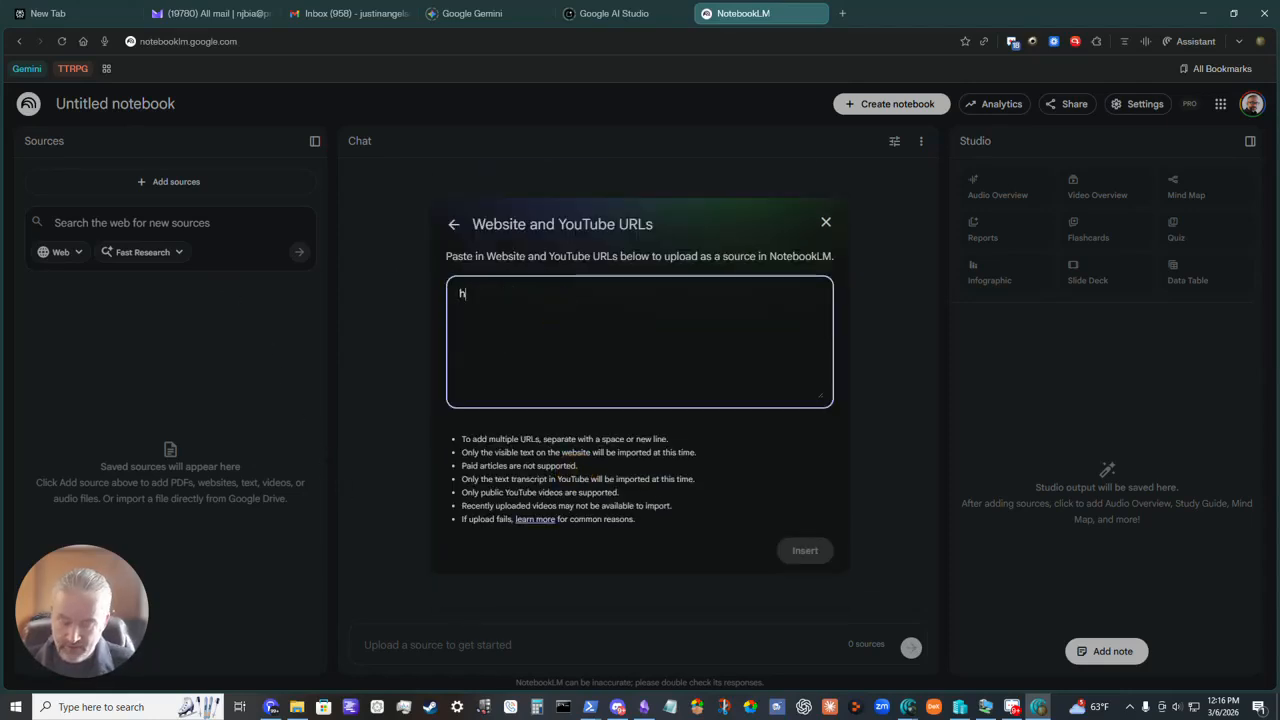
{"action": "type", "text": "ttps://www.dfo"}
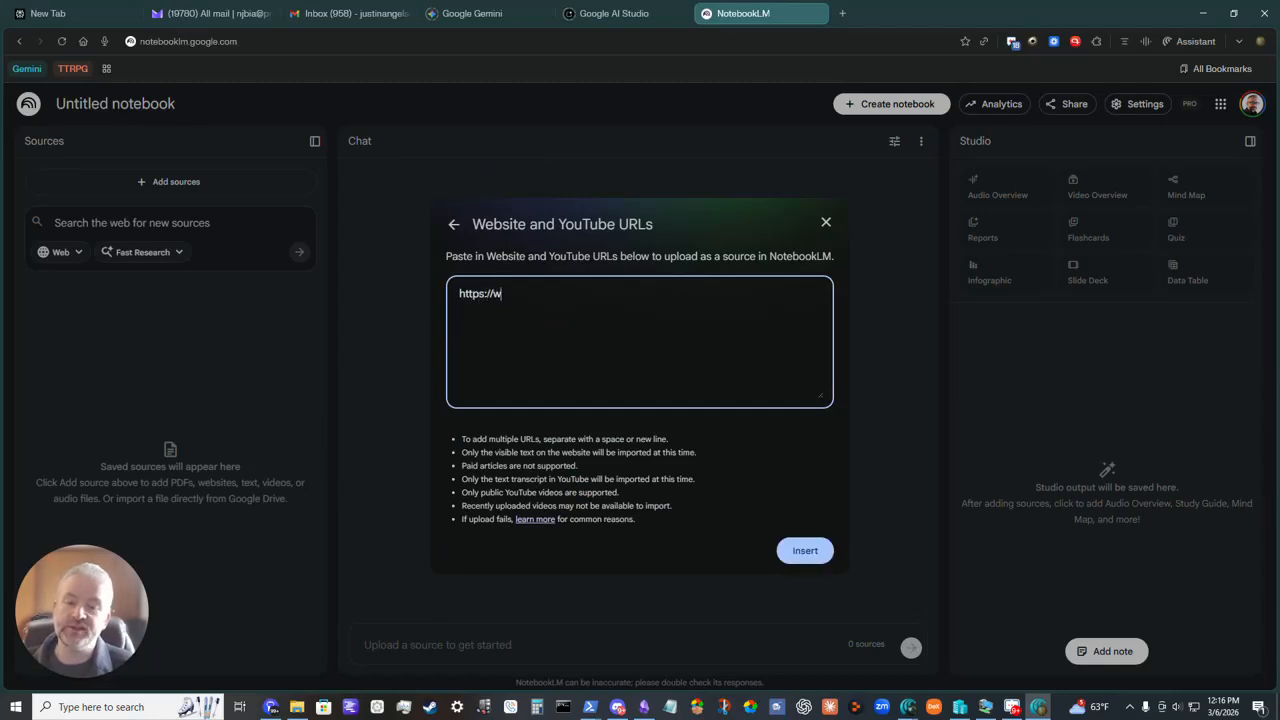
{"action": "key", "text": "BackSpace"}
{"action": "key", "text": "BackSpace"}
{"action": "key", "text": "BackSpace"}
{"action": "type", "text": "foun"}
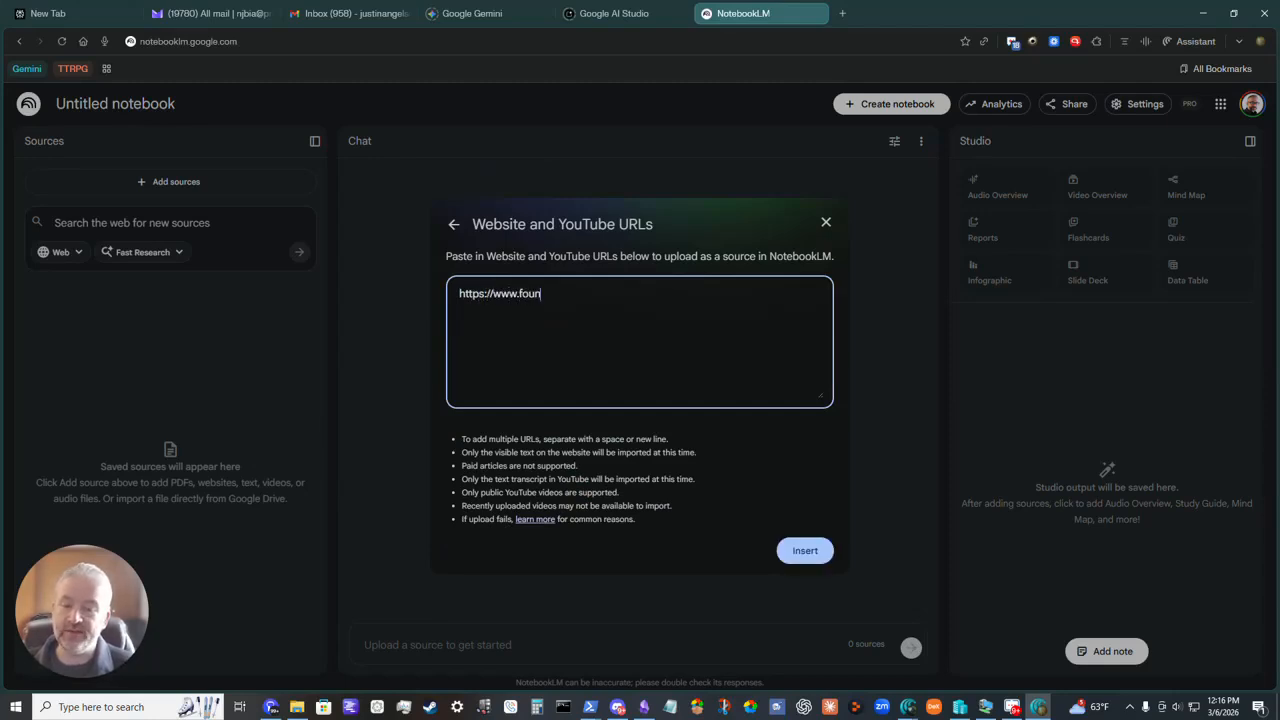
{"action": "type", "text": "dari.com"}
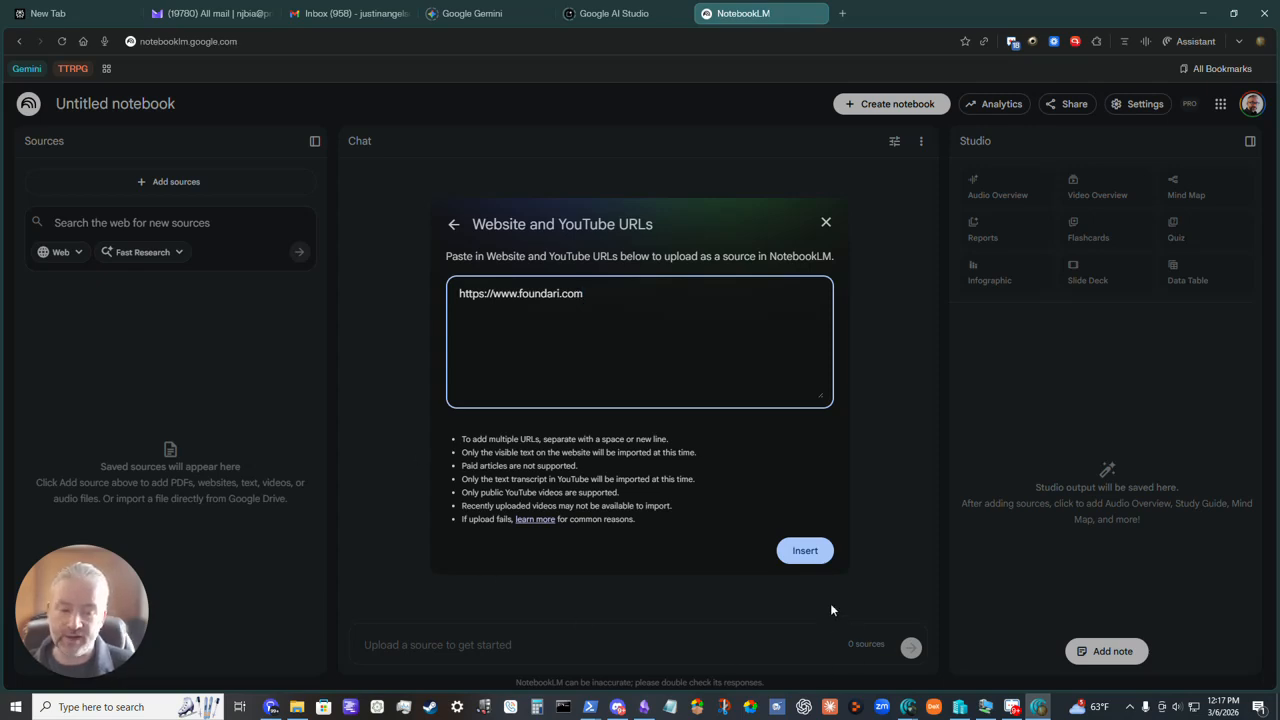
{"action": "left_click", "coordinate": [655, 303]}
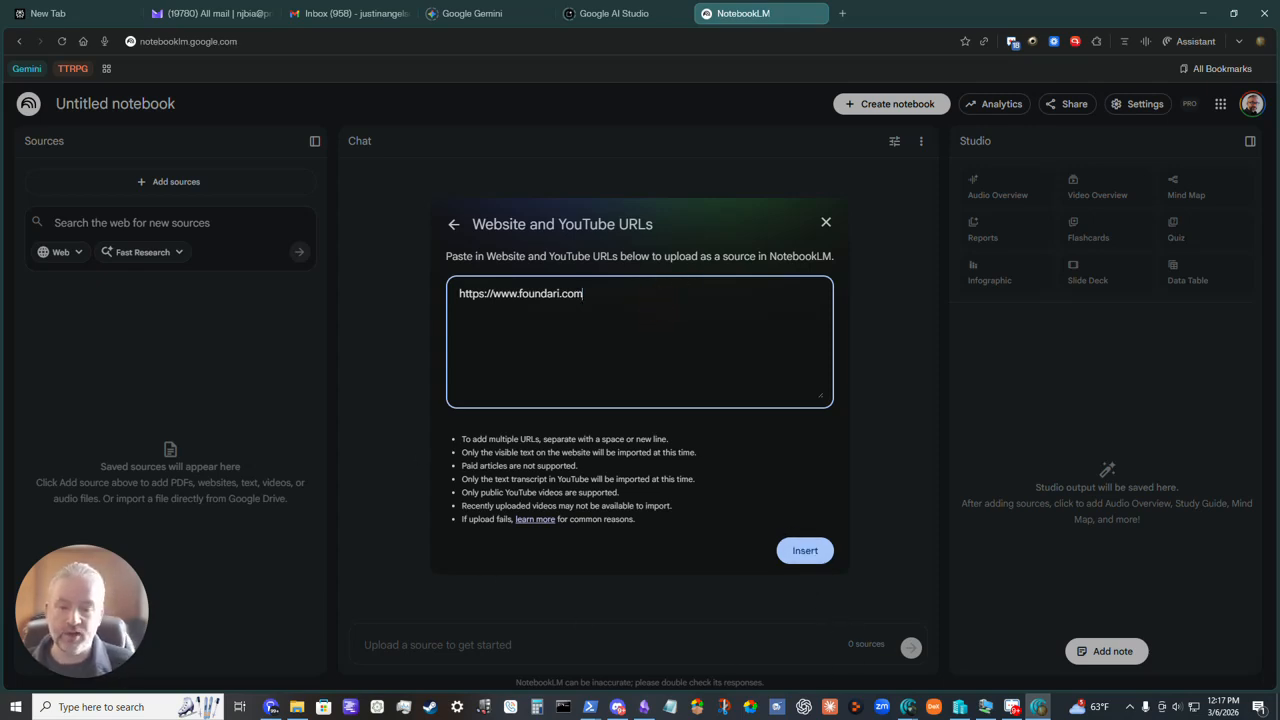
{"action": "type", "text": "https:"}
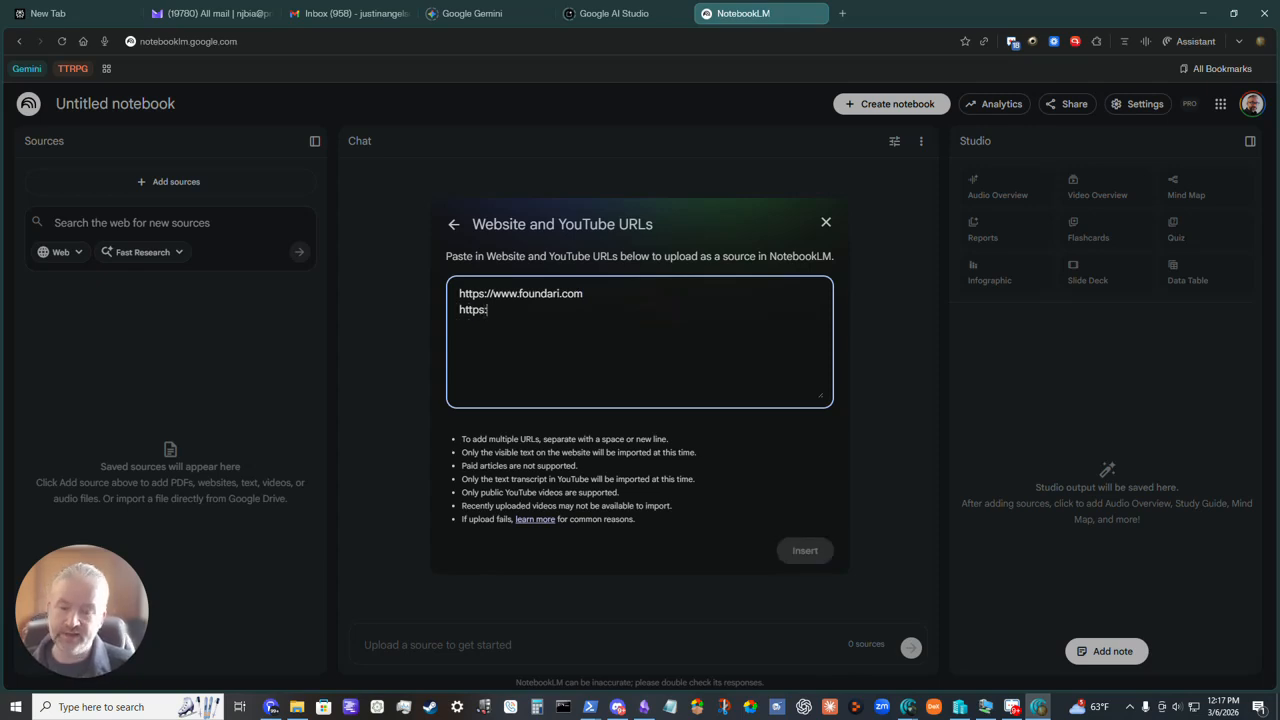
{"action": "type", "text": "//sol"}
{"action": "key", "text": "BackSpace"}
{"action": "key", "text": "BackSpace"}
{"action": "key", "text": "BackSpace"}
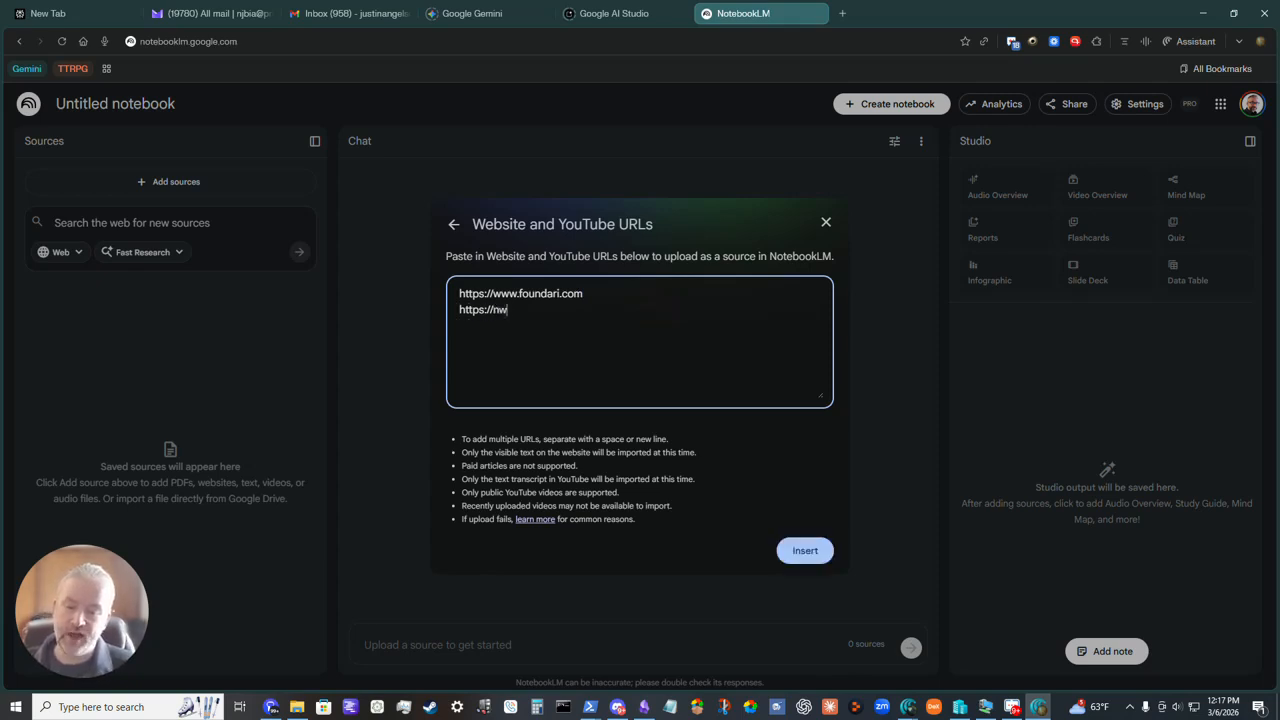
{"action": "type", "text": "www.nt"}
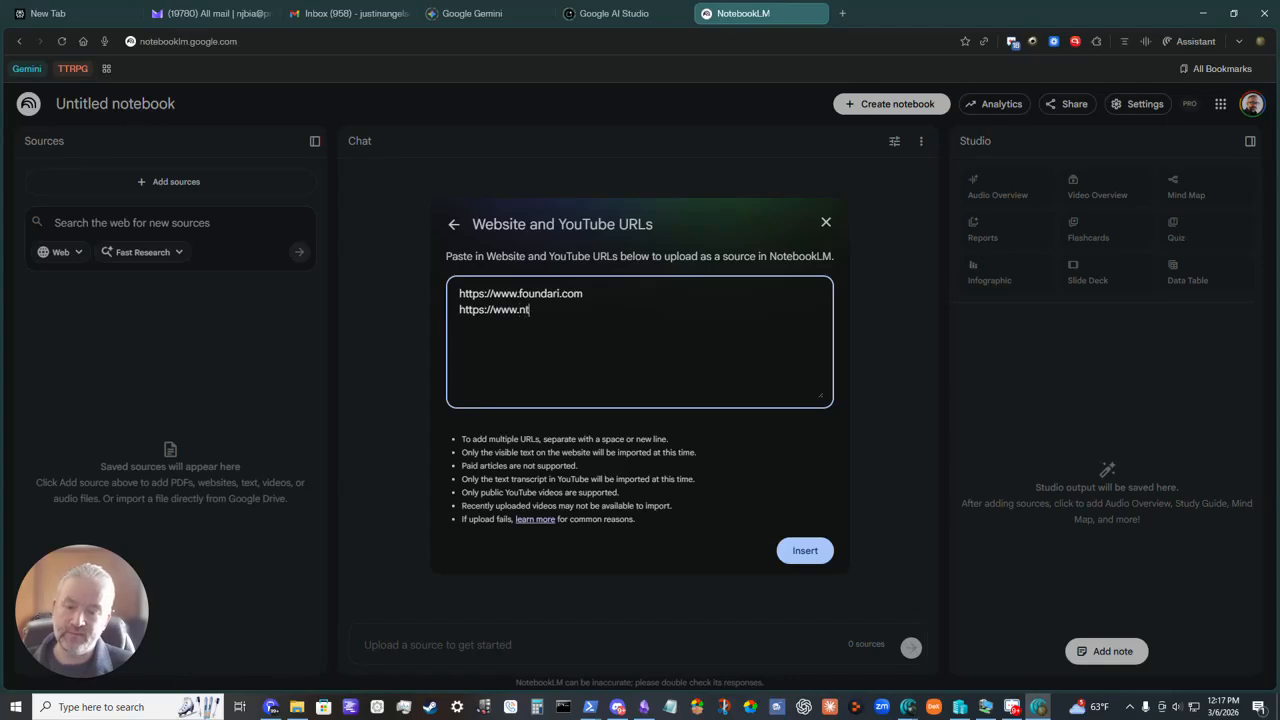
{"action": "key", "text": "BackSpace"}
{"action": "type", "text": "otjustbots.com"}
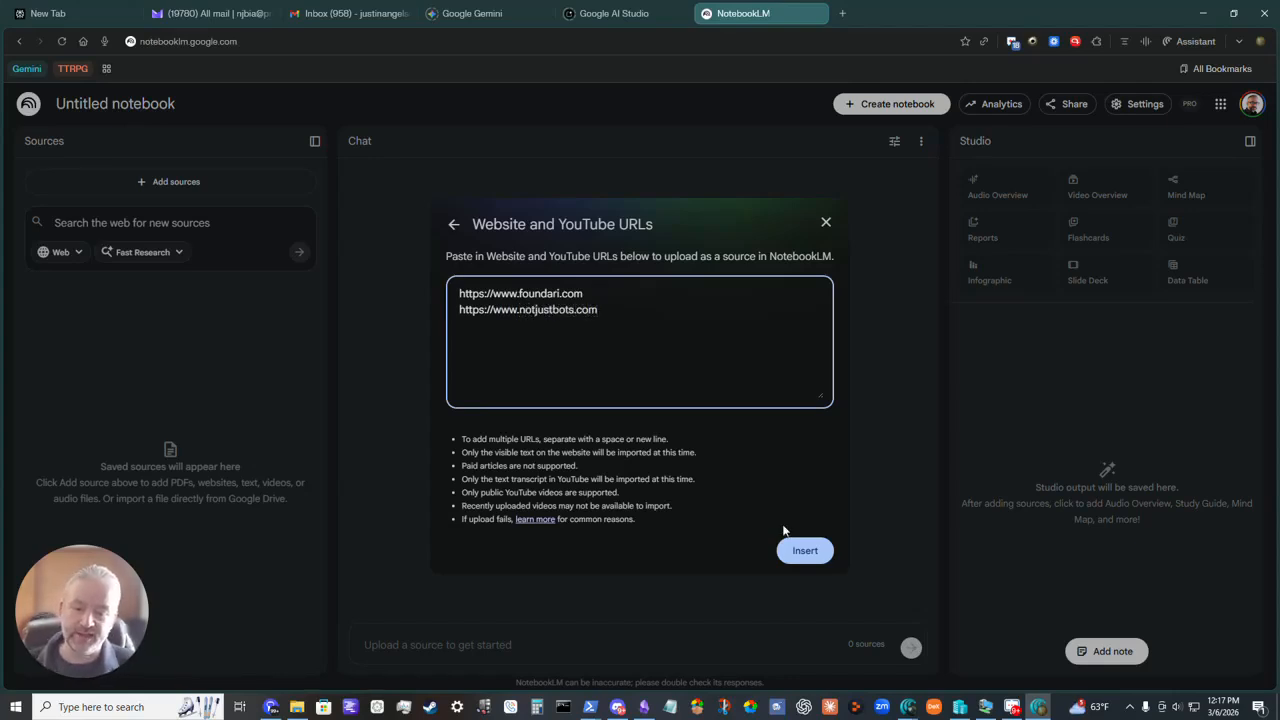
{"action": "left_click", "coordinate": [806, 556]}
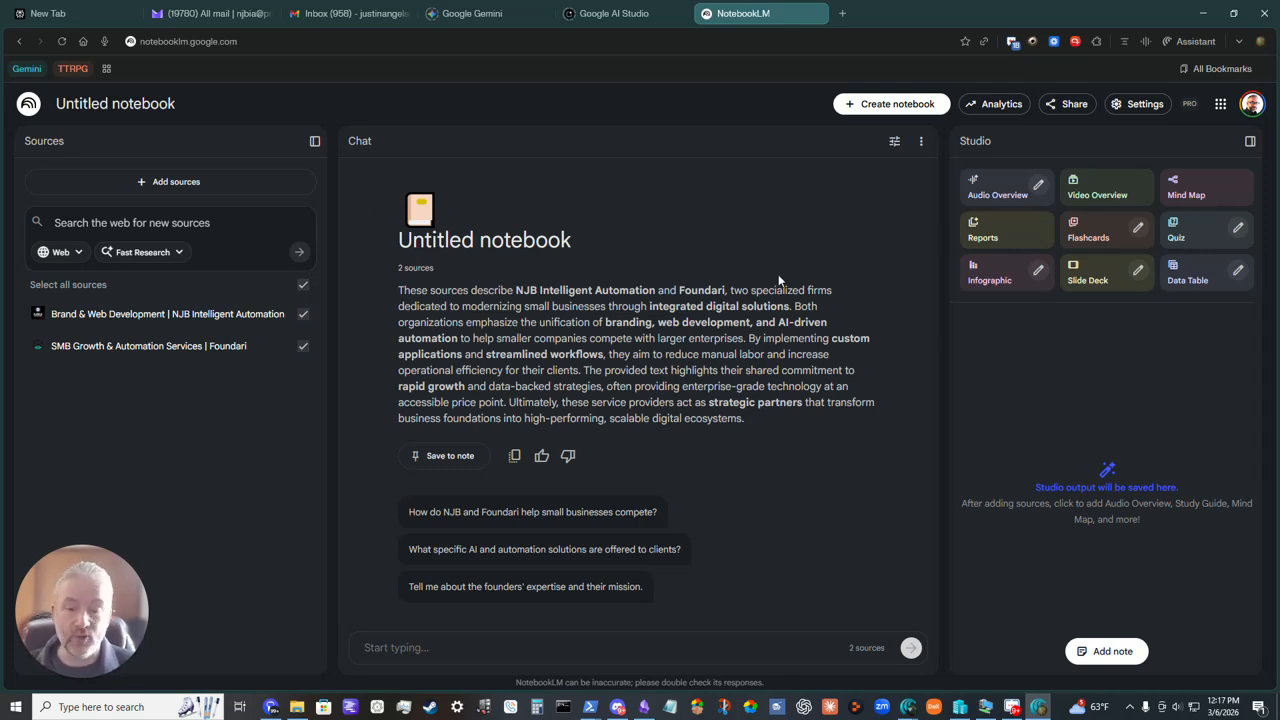
Rename the notebook to "NotebookLM Capability Demo"
{"action": "left_click", "coordinate": [134, 104]}
{"action": "key", "text": "ctrl+a"}
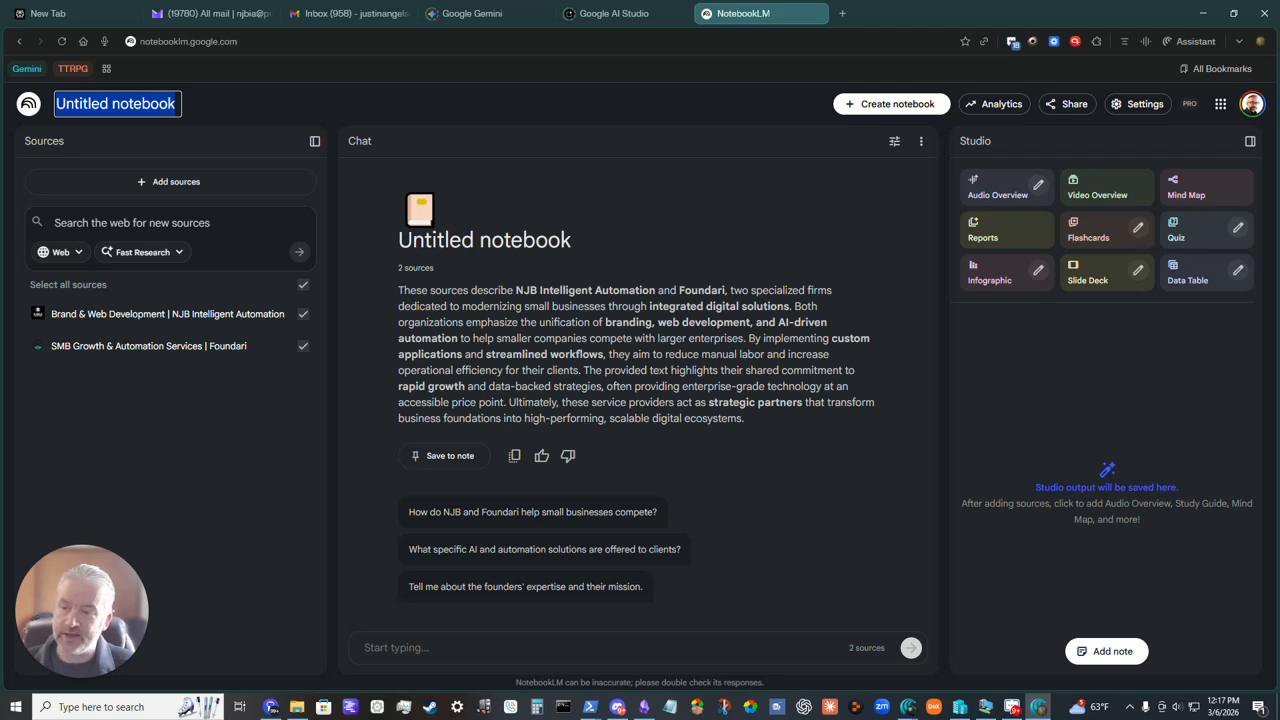
{"action": "type", "text": "Noteb"}
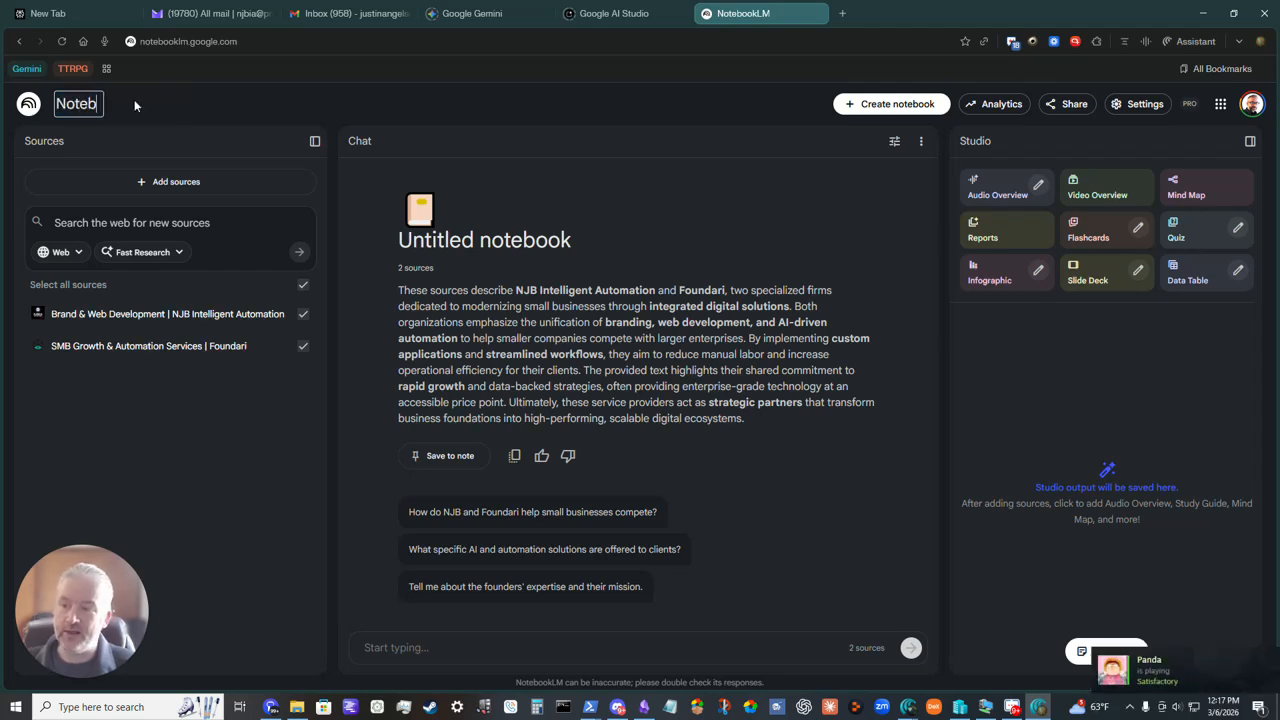
{"action": "type", "text": "ookLM Capapbi"}
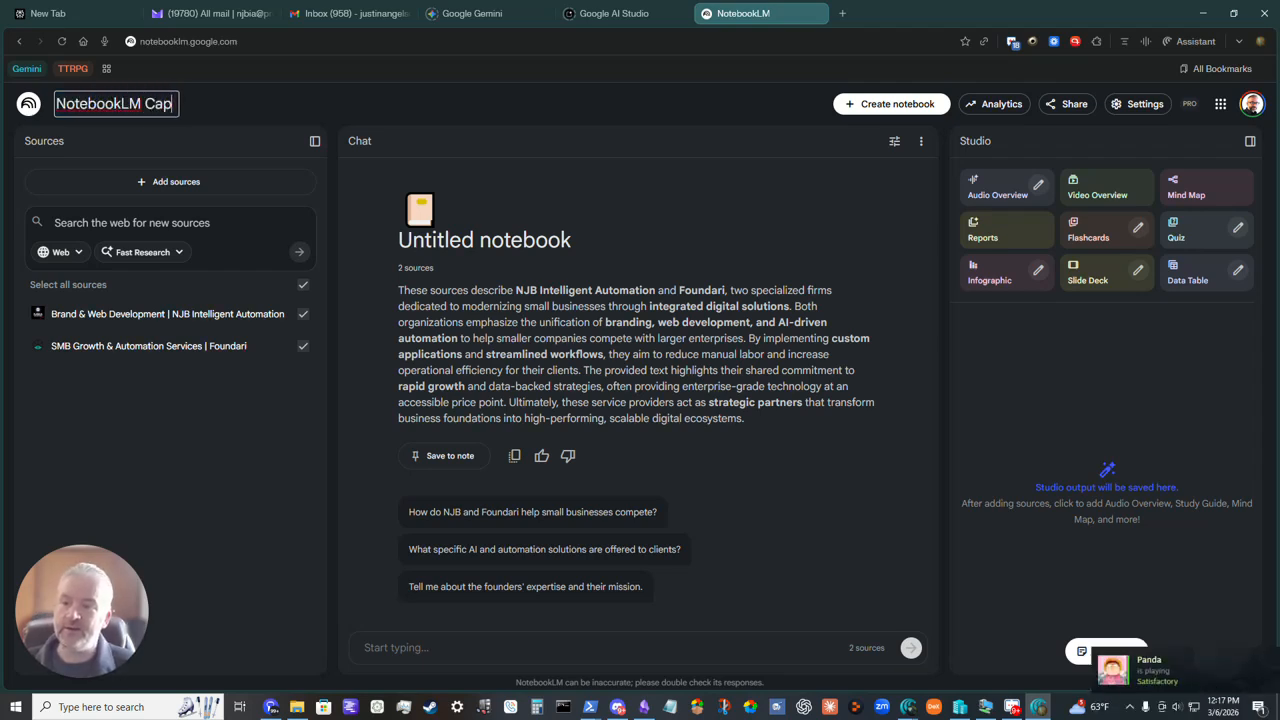
{"action": "key", "text": "BackSpace"}
{"action": "key", "text": "BackSpace"}
{"action": "key", "text": "BackSpace"}
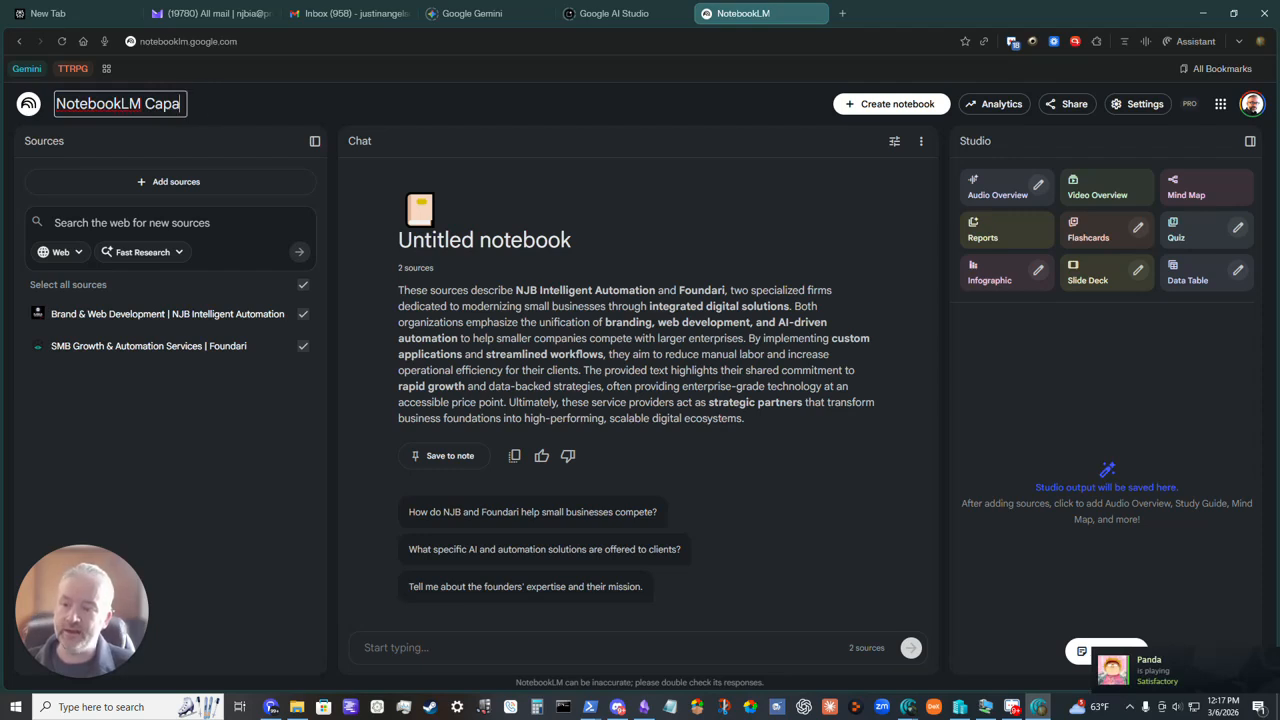
{"action": "type", "text": "bility Demo"}
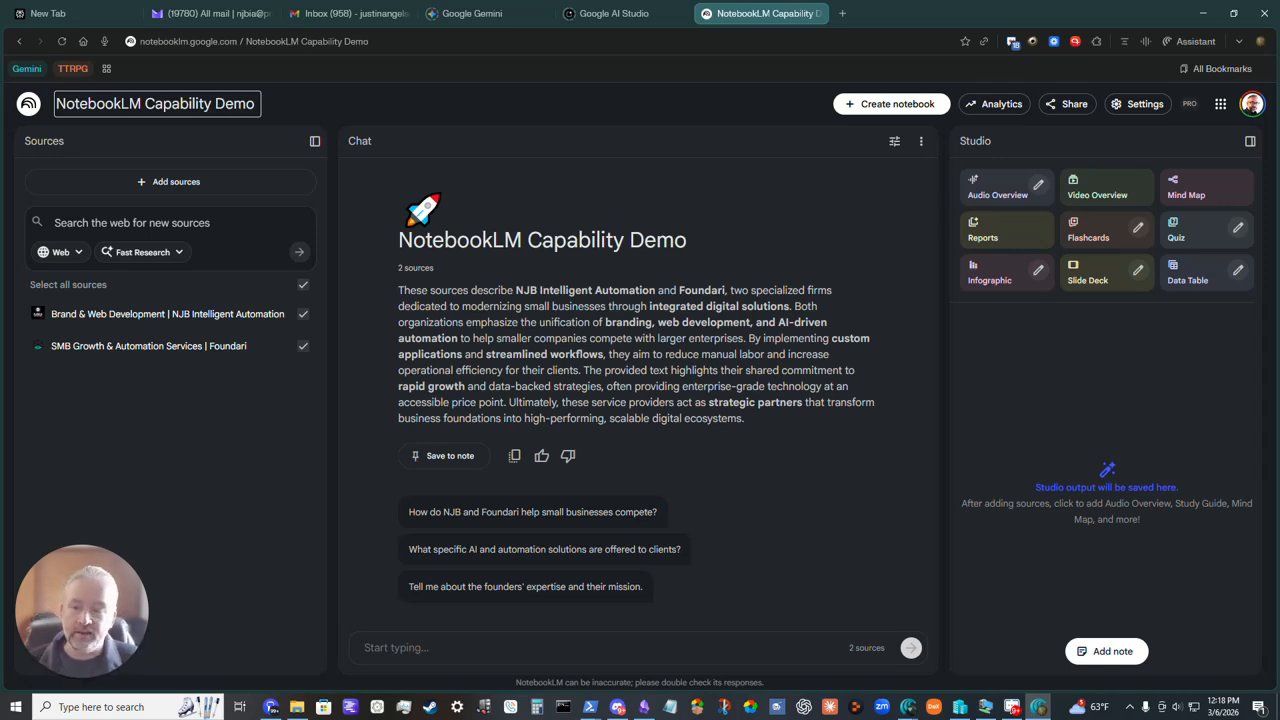
Collapse and re-expand the Sources area, and do the same with the Studio area
{"action": "left_click", "coordinate": [315, 141]}
{"action": "left_click", "coordinate": [31, 142]}
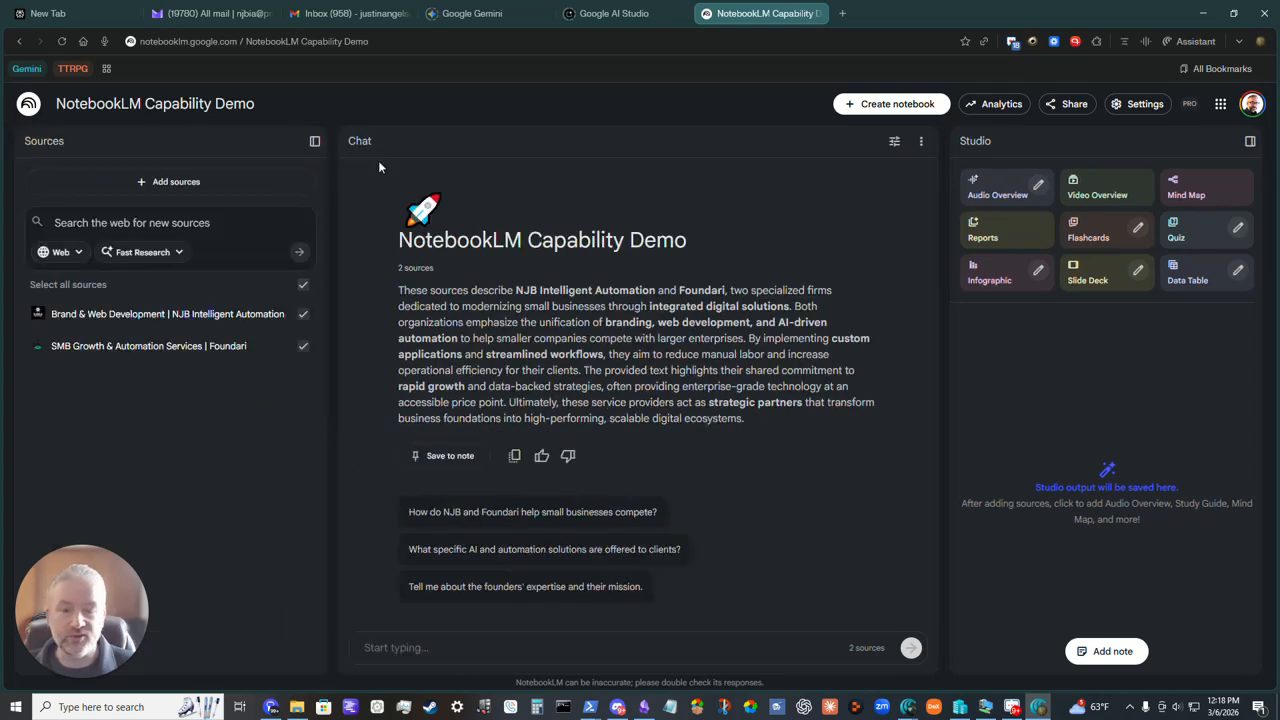
{"action": "left_click", "coordinate": [1250, 143]}
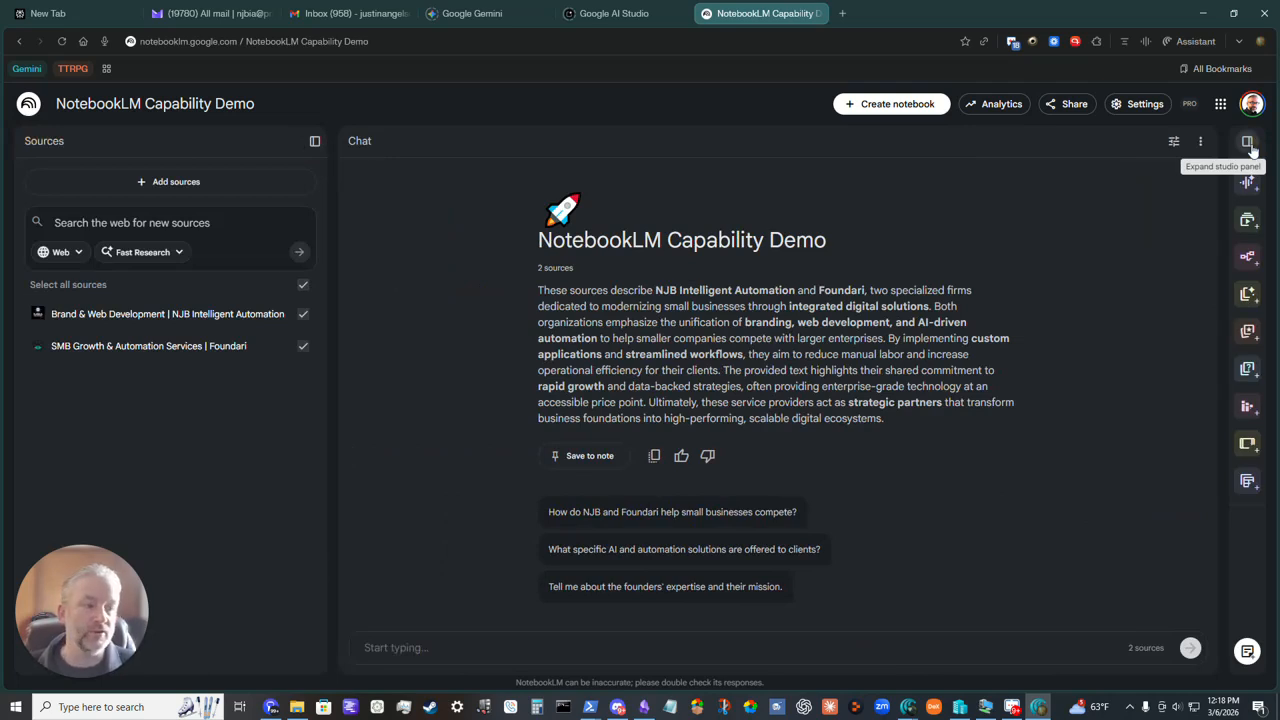
{"action": "left_click", "coordinate": [1249, 143]}
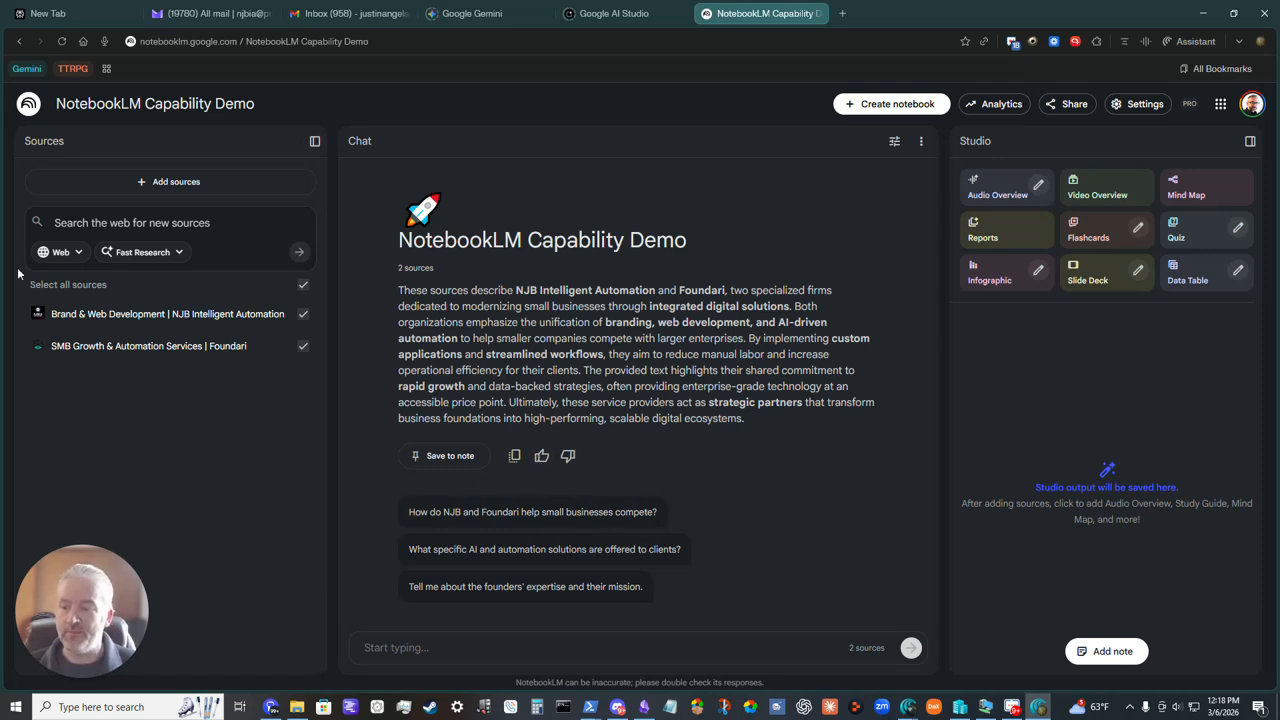
Review the search locations and research modes offered for finding new sources
{"action": "left_click", "coordinate": [174, 235]}
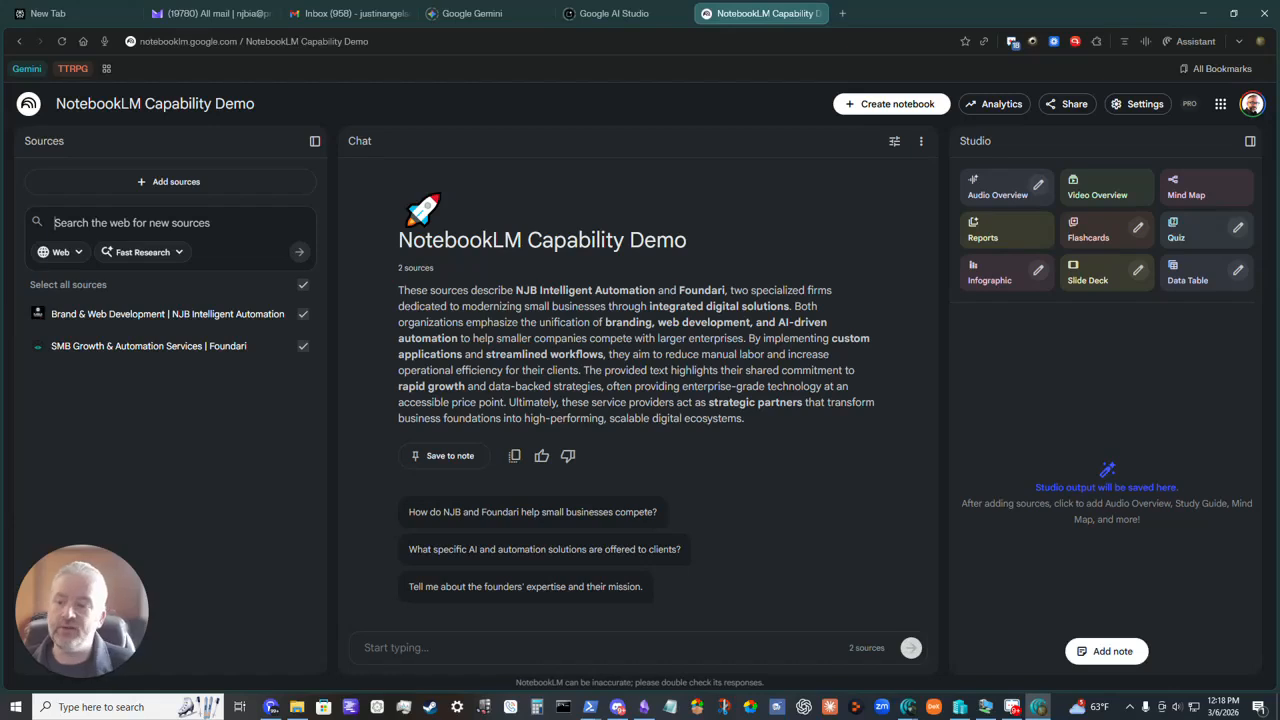
{"action": "left_click", "coordinate": [62, 252]}
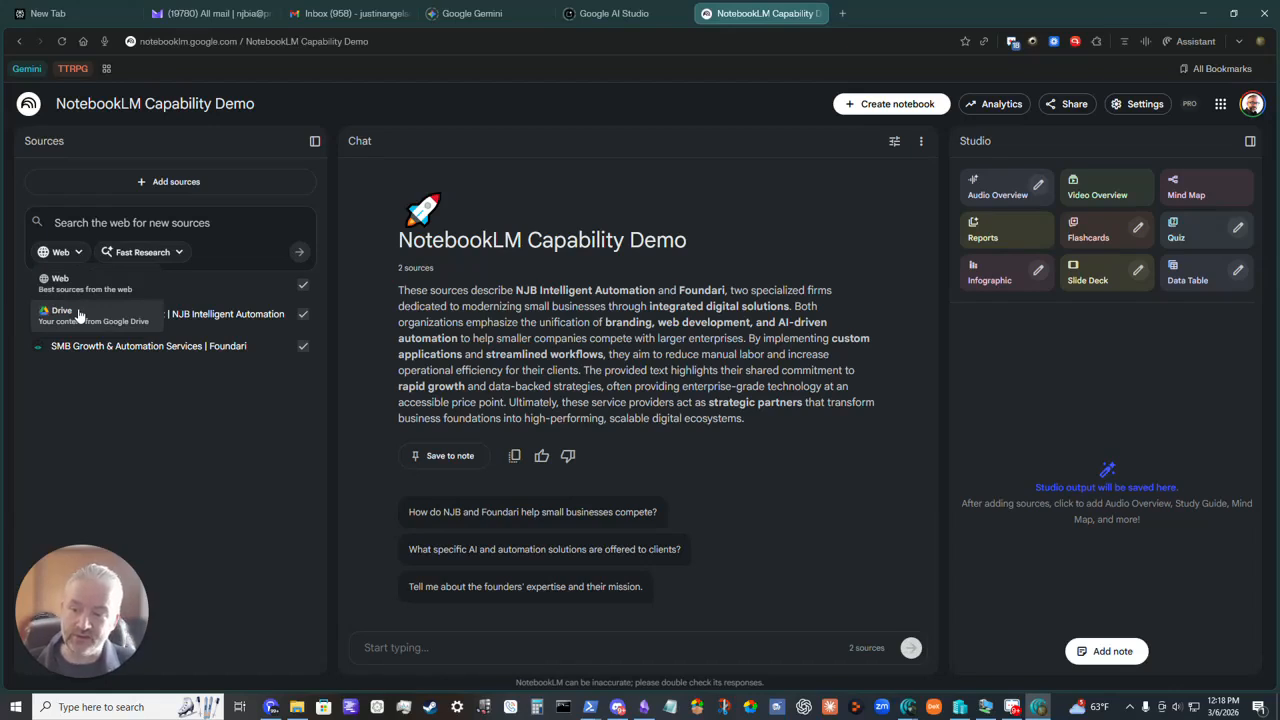
{"action": "left_click", "coordinate": [160, 252]}
{"action": "left_click", "coordinate": [164, 253]}
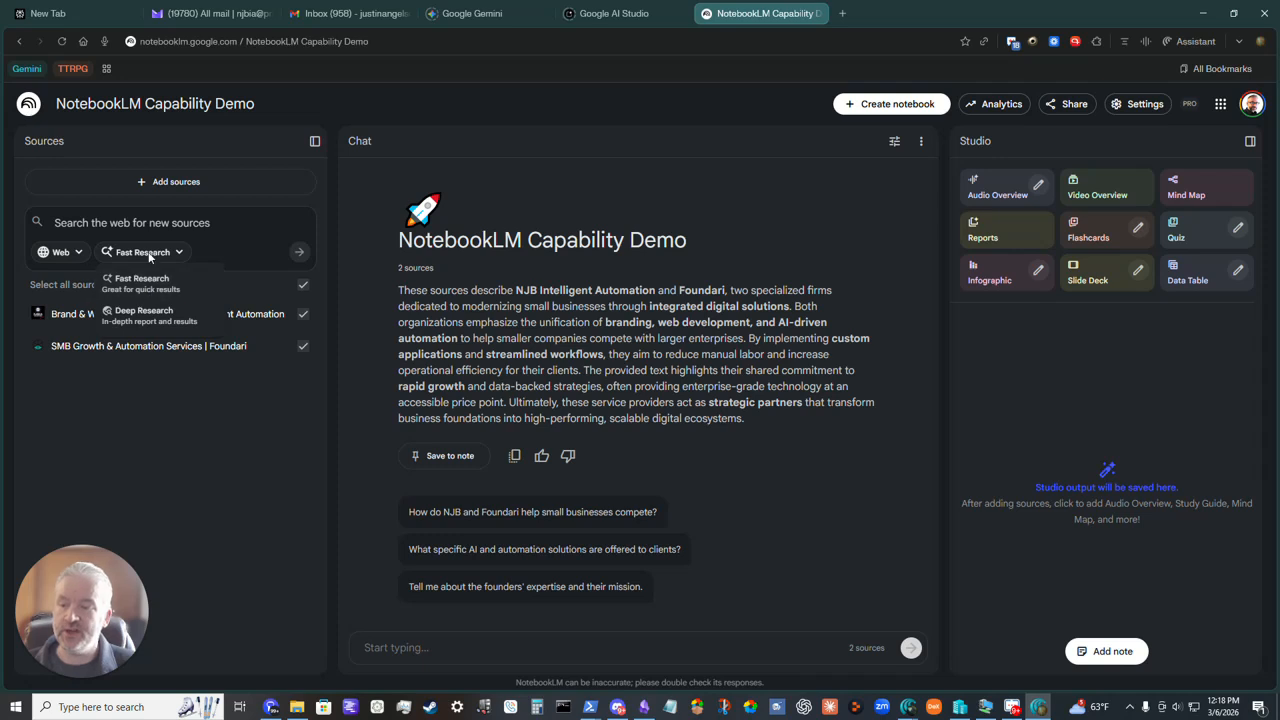
Run a Fast Research web search for "Find out who the owners and principals of these two companies are."
{"action": "left_click", "coordinate": [157, 222]}
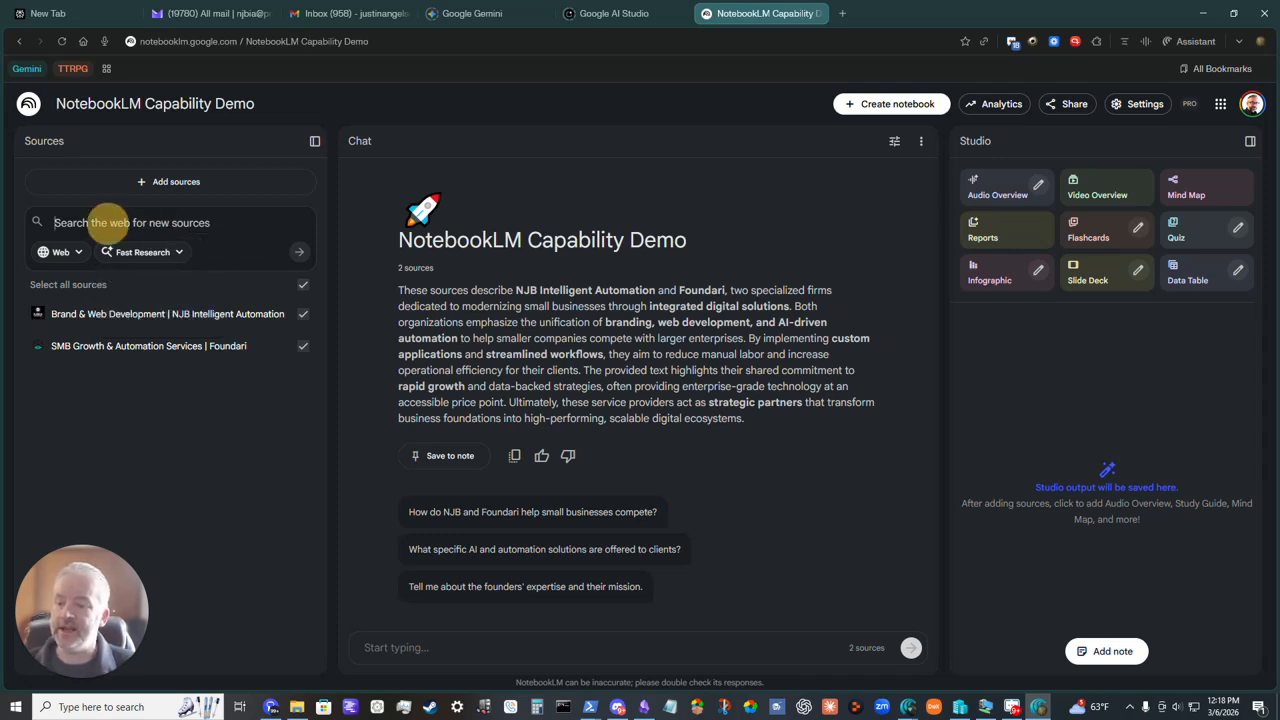
{"action": "type", "text": "Fin"}
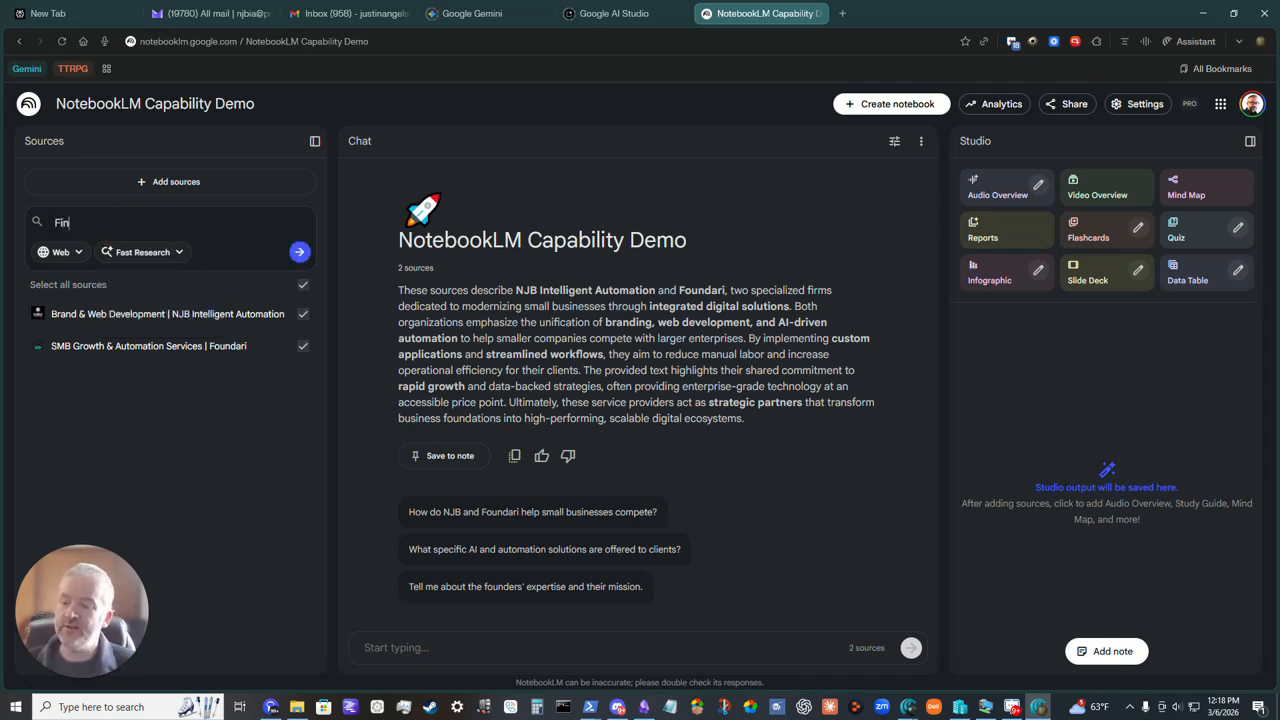
{"action": "type", "text": "d out who the owne"}
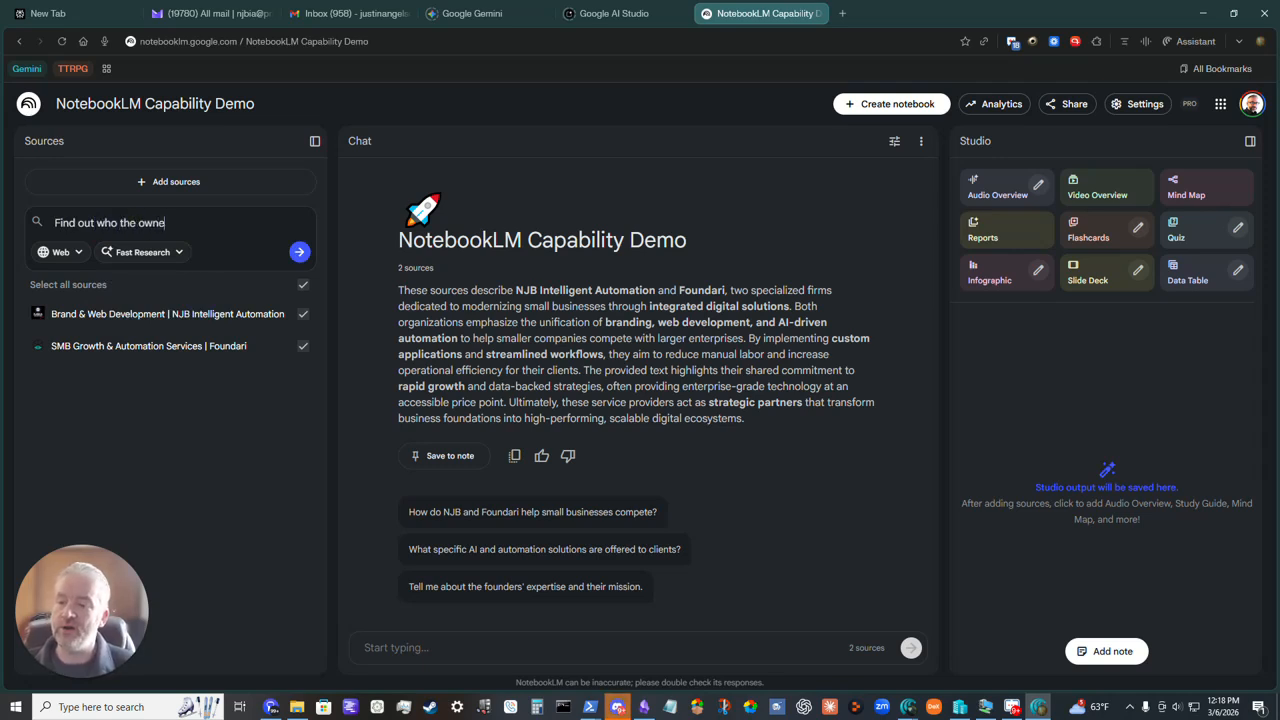
{"action": "type", "text": "rs and prin"}
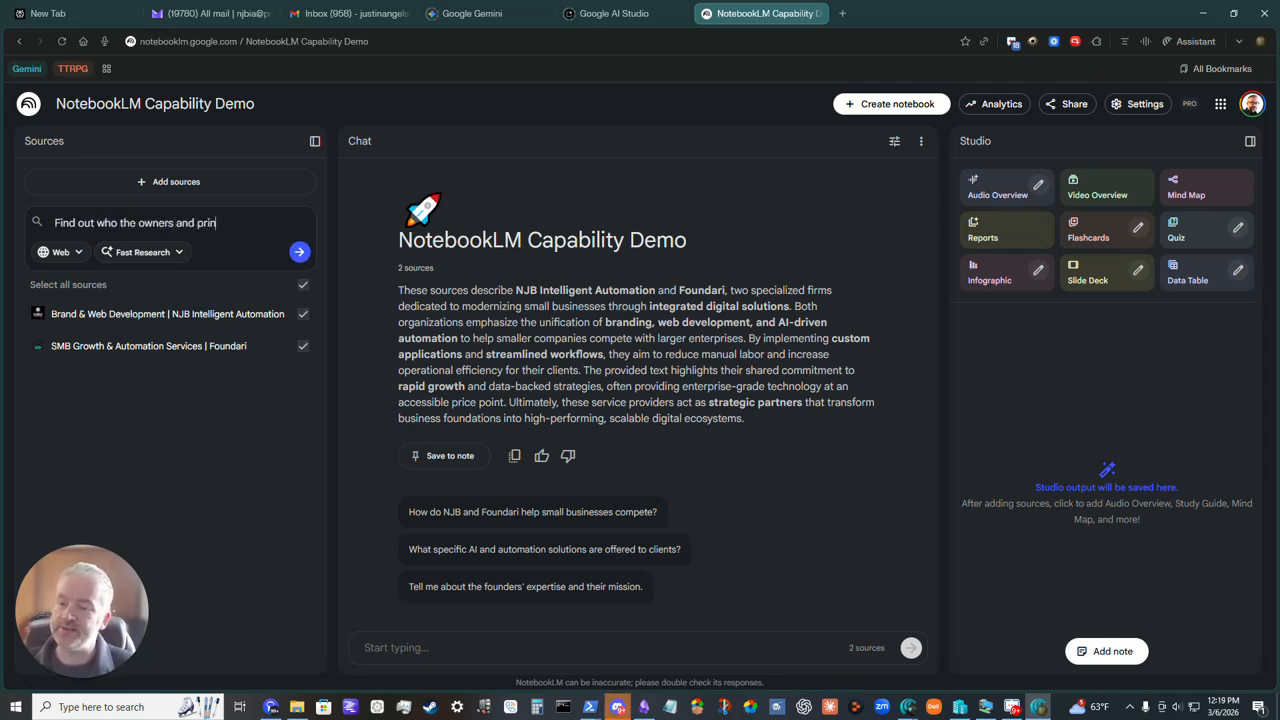
{"action": "type", "text": "cipals of th"}
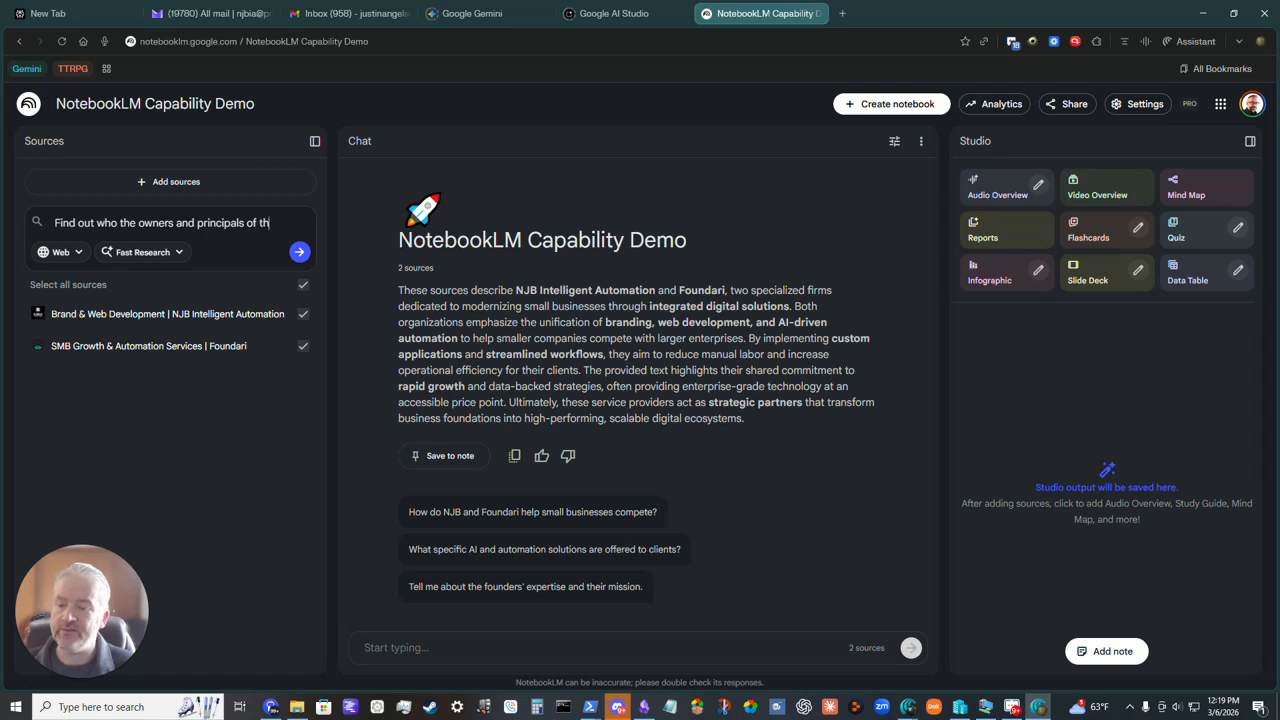
{"action": "type", "text": "ese"}
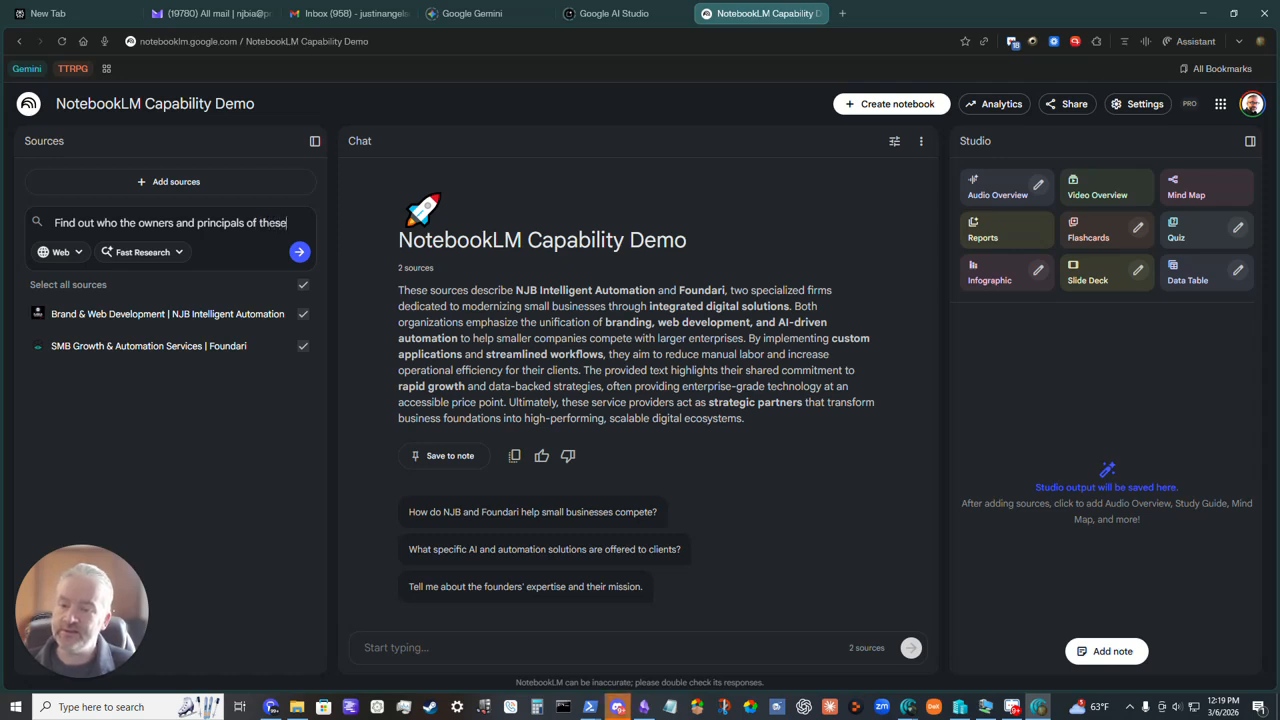
{"action": "type", "text": " twoc"}
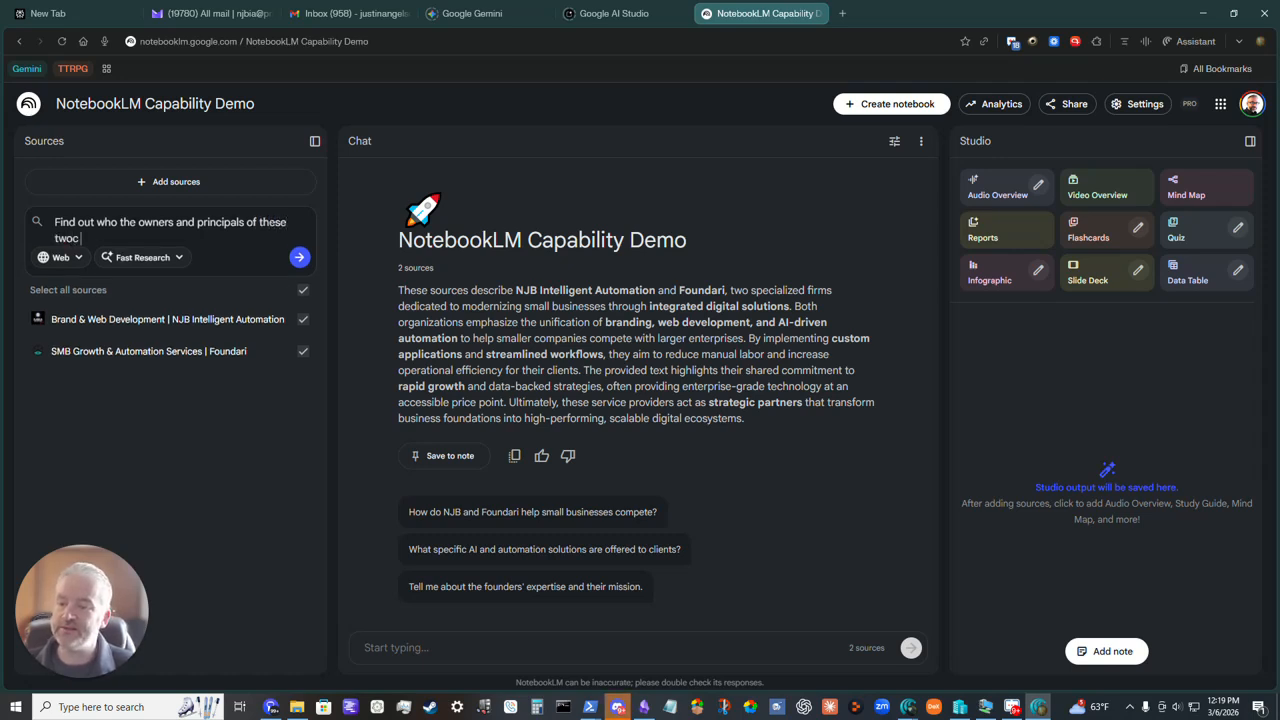
{"action": "type", "text": " companies are."}
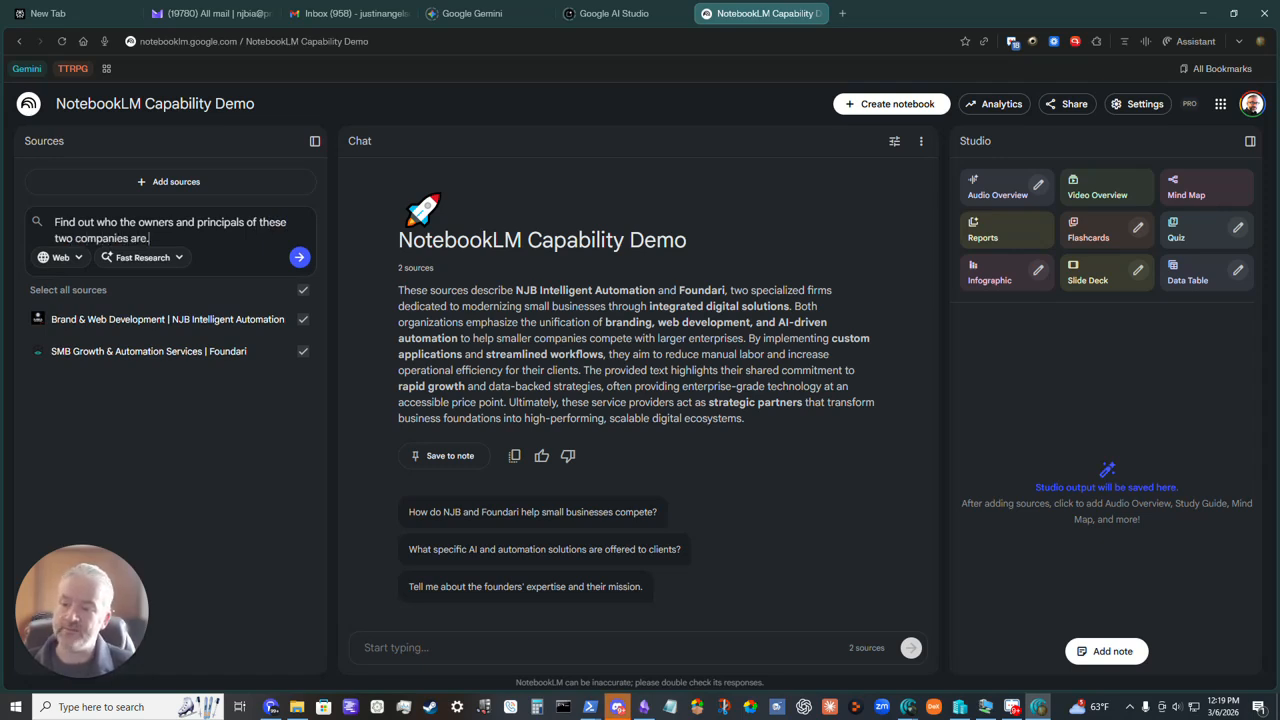
{"action": "key", "text": "Return"}
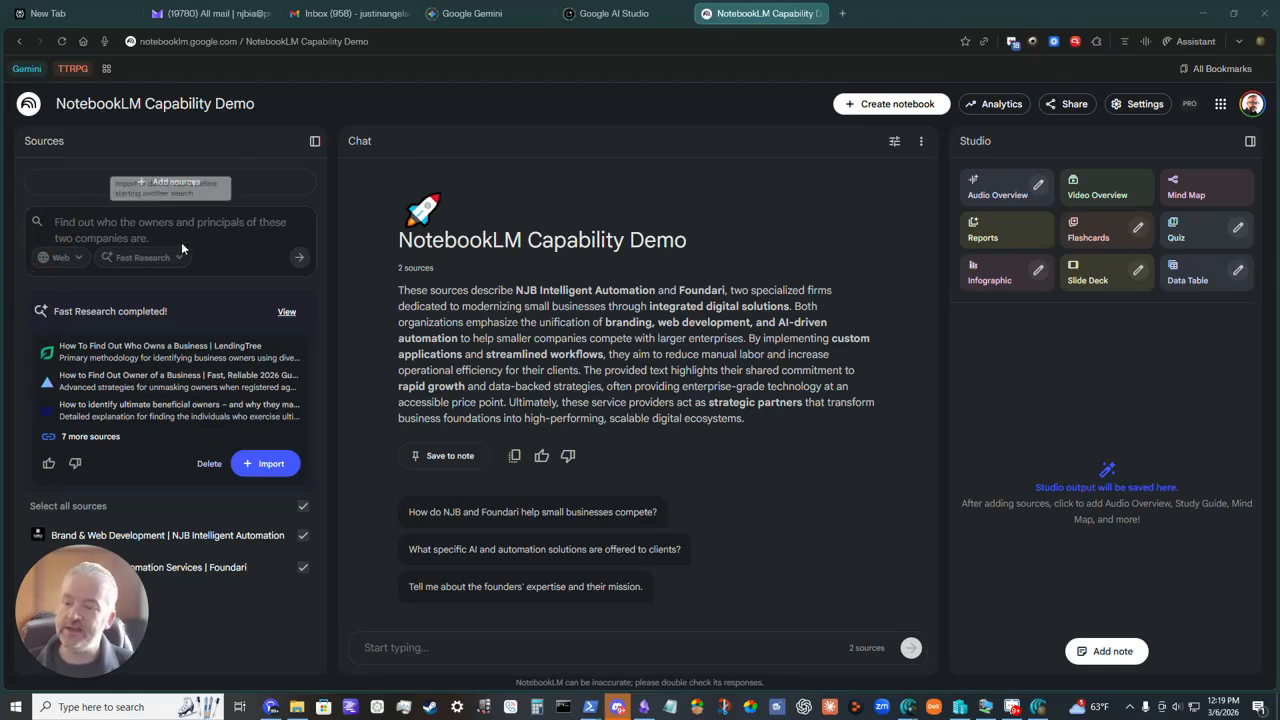
Discard the discovered sources and run a new Fast Research web search for "Find out who the owners and principals of Foundari.com and NotJustBots.com are."
{"action": "left_click", "coordinate": [220, 463]}
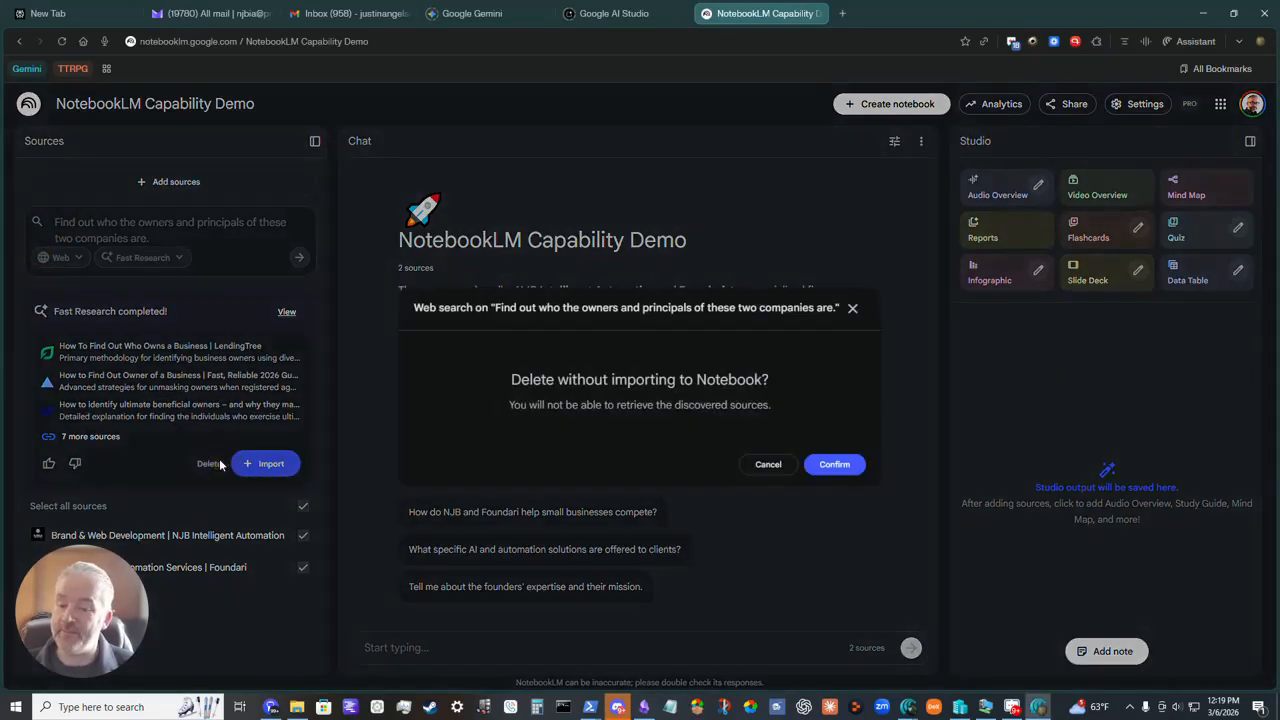
{"action": "left_click", "coordinate": [855, 466]}
{"action": "type", "text": "Foundari and Not Jus"}
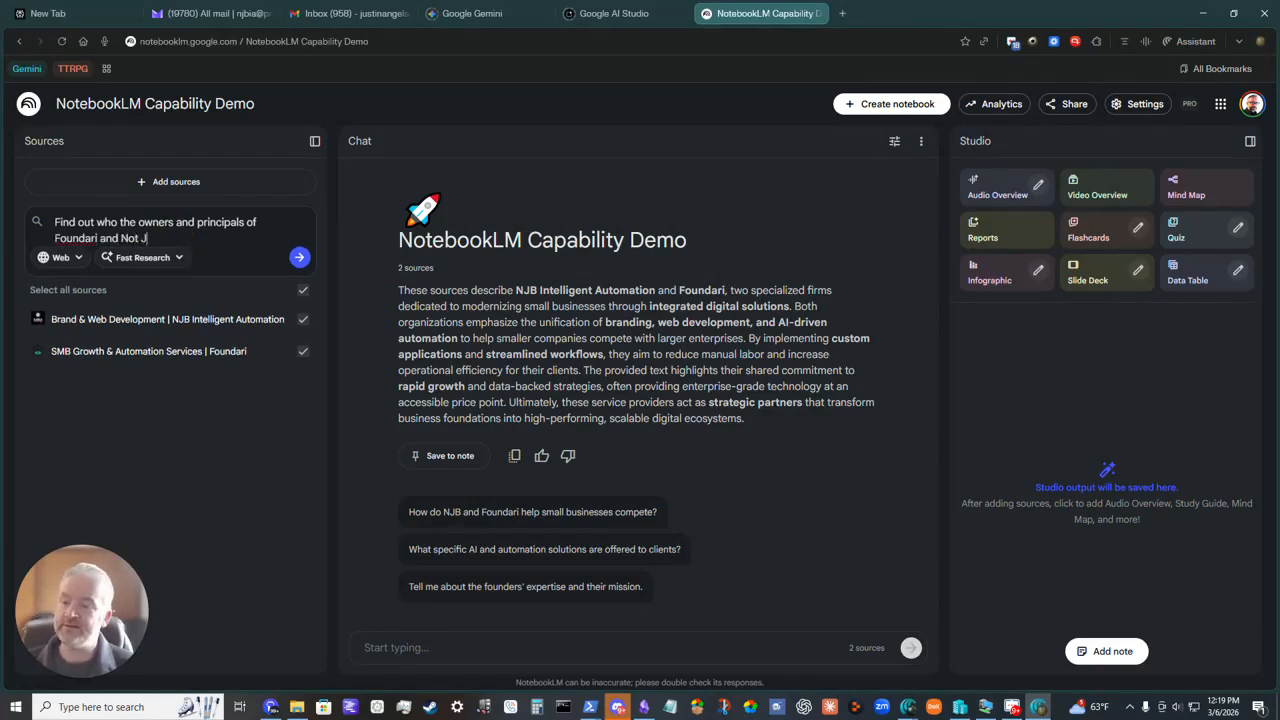
{"action": "key", "text": "BackSpace"}
{"action": "key", "text": "BackSpace"}
{"action": "key", "text": "BackSpace"}
{"action": "key", "text": "BackSpace"}
{"action": "key", "text": "BackSpace"}
{"action": "key", "text": "BackSpace"}
{"action": "key", "text": "BackSpace"}
{"action": "key", "text": "BackSpace"}
{"action": "key", "text": "BackSpace"}
{"action": "key", "text": "BackSpace"}
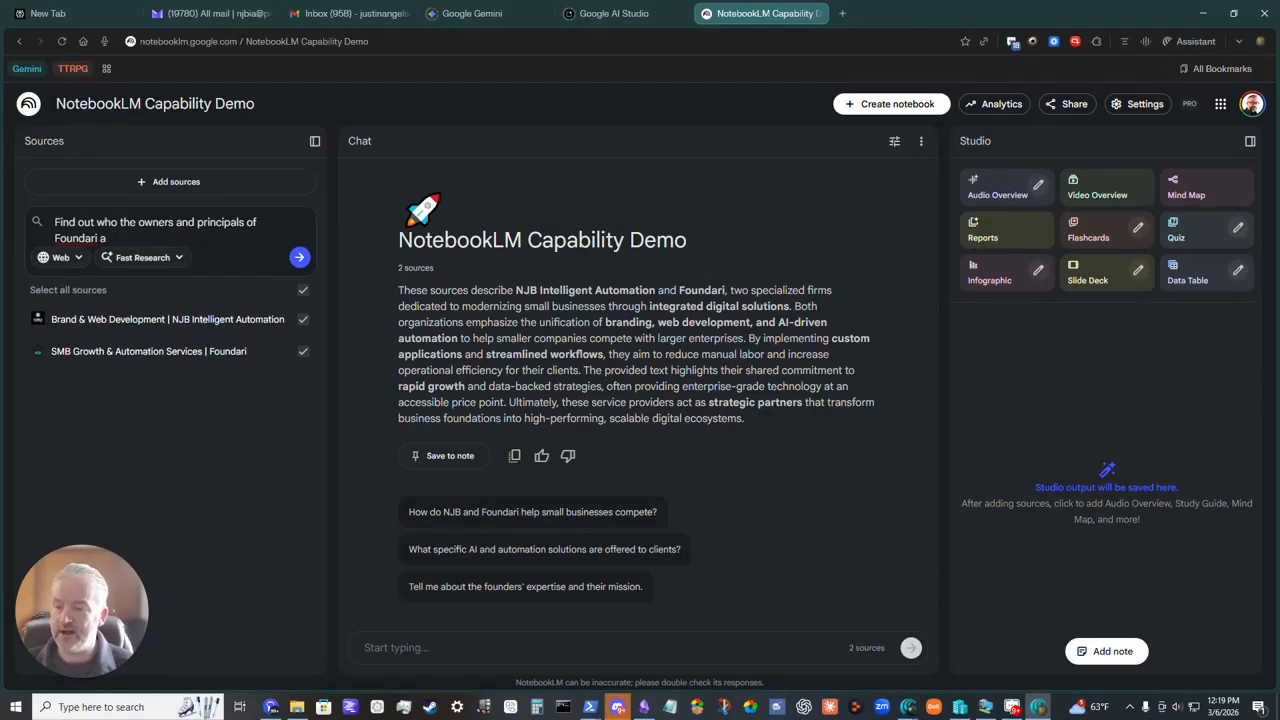
{"action": "type", "text": ".com and Not"}
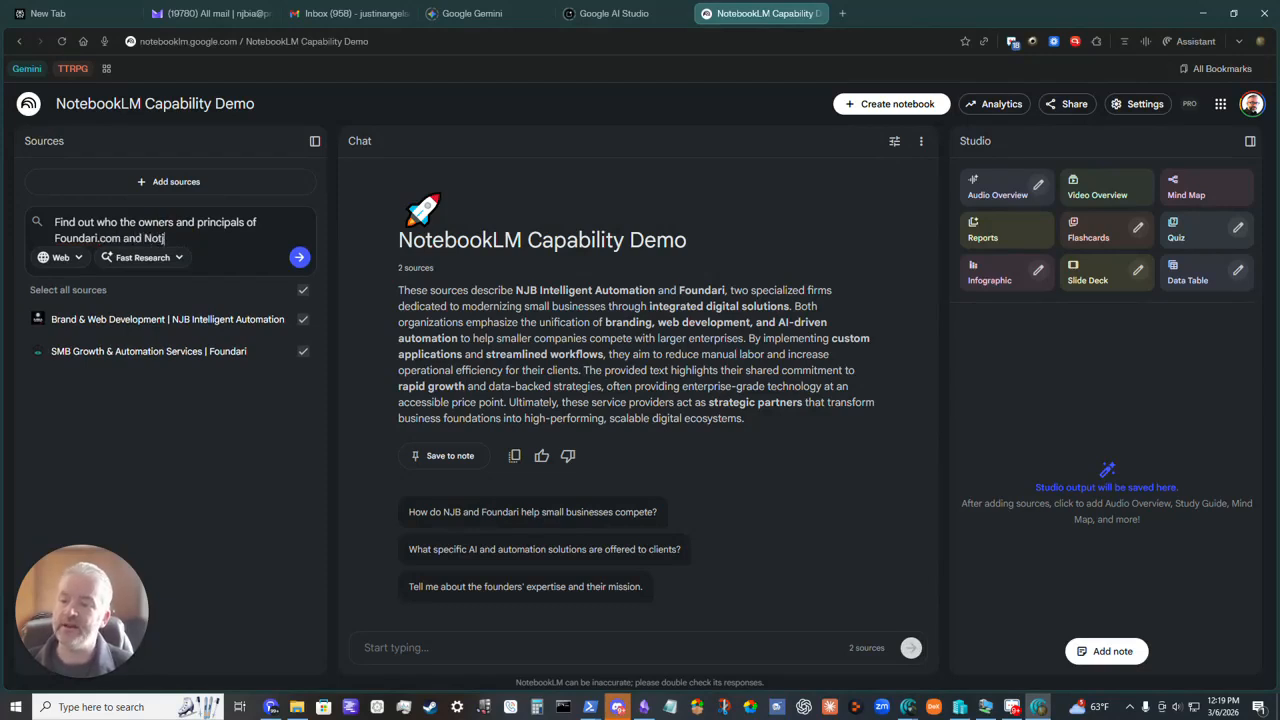
{"action": "type", "text": "JustBots."}
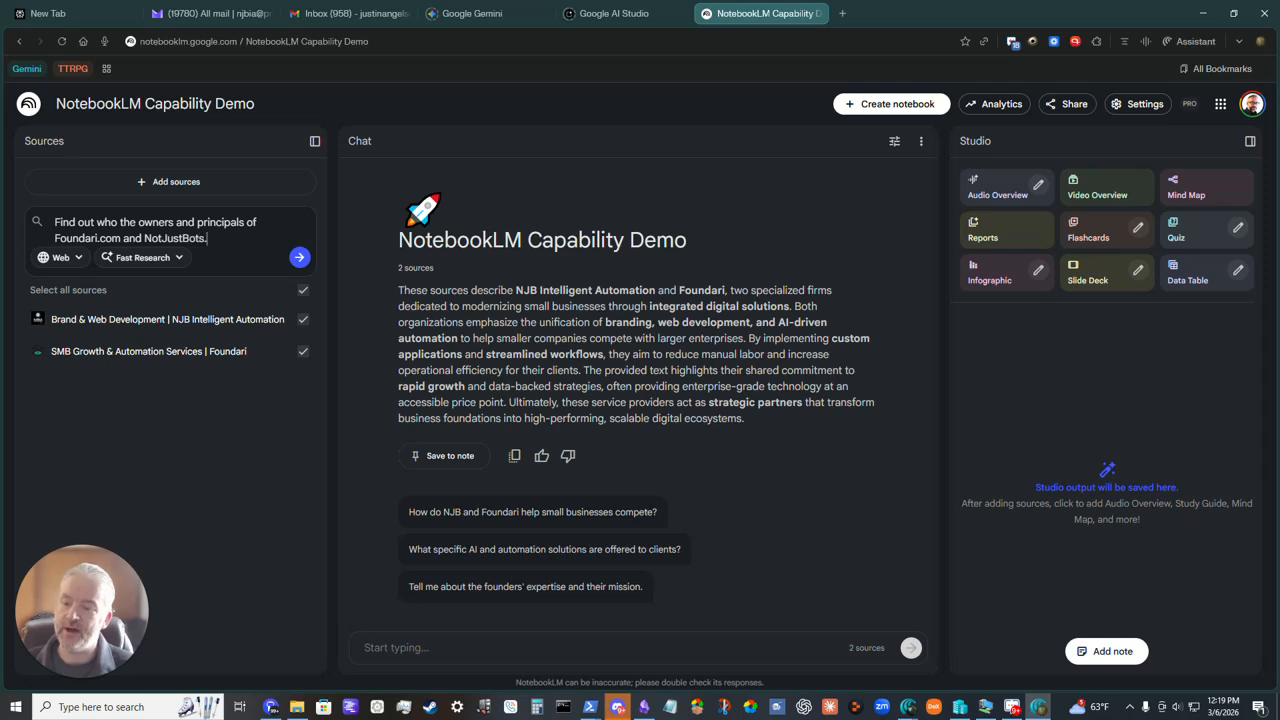
{"action": "type", "text": "com are."}
{"action": "key", "text": "Return"}
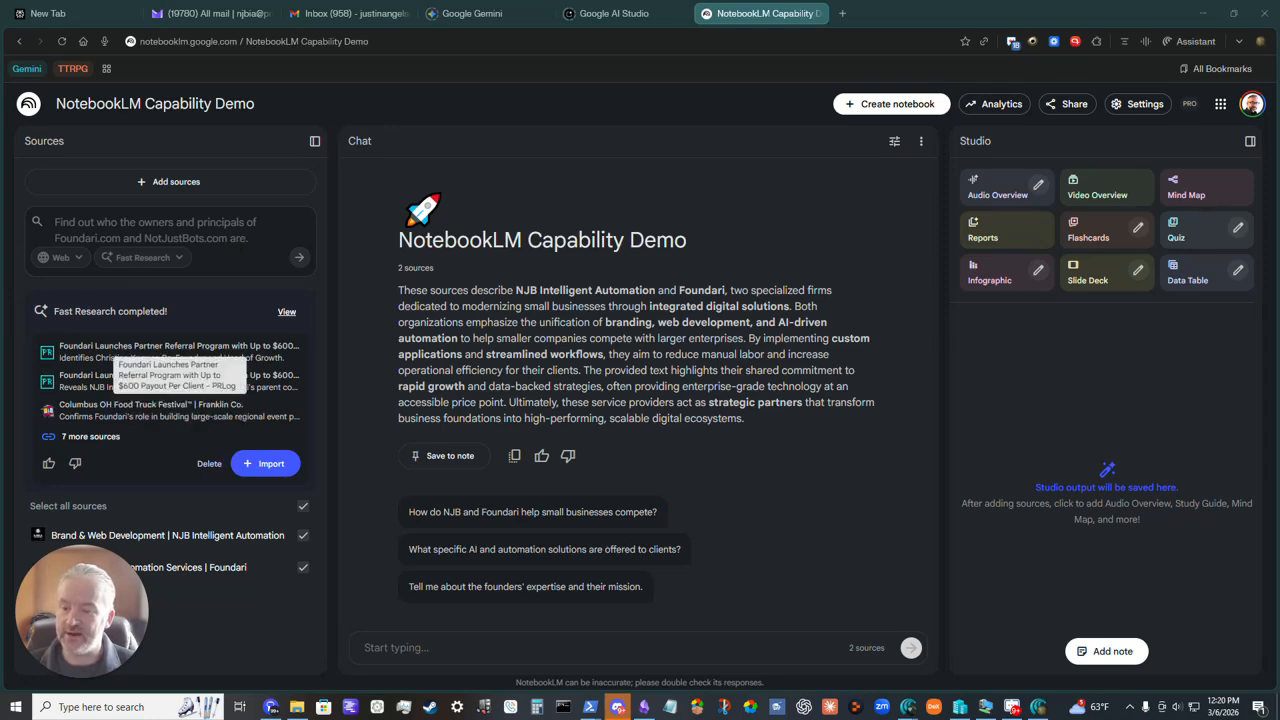
Import all the newly found web sources and ask the suggested chat question about the founders' expertise and their mission
{"action": "left_click", "coordinate": [268, 463]}
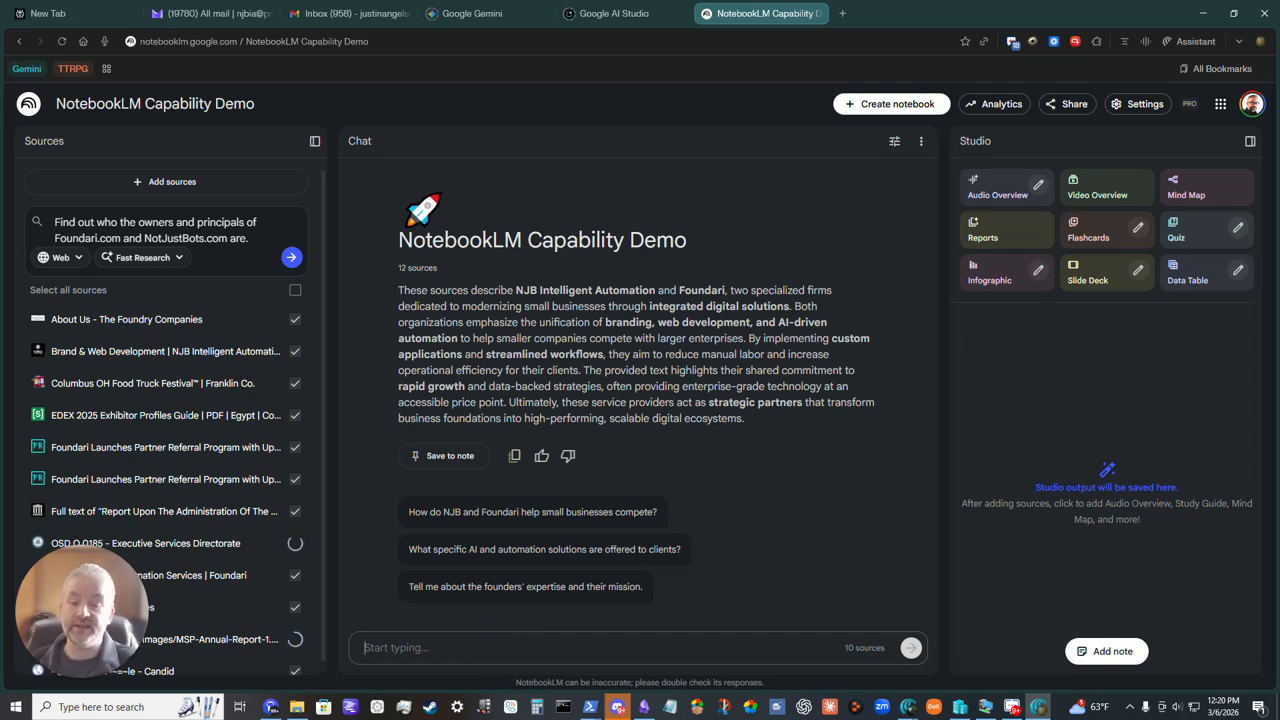
{"action": "left_click", "coordinate": [545, 587]}
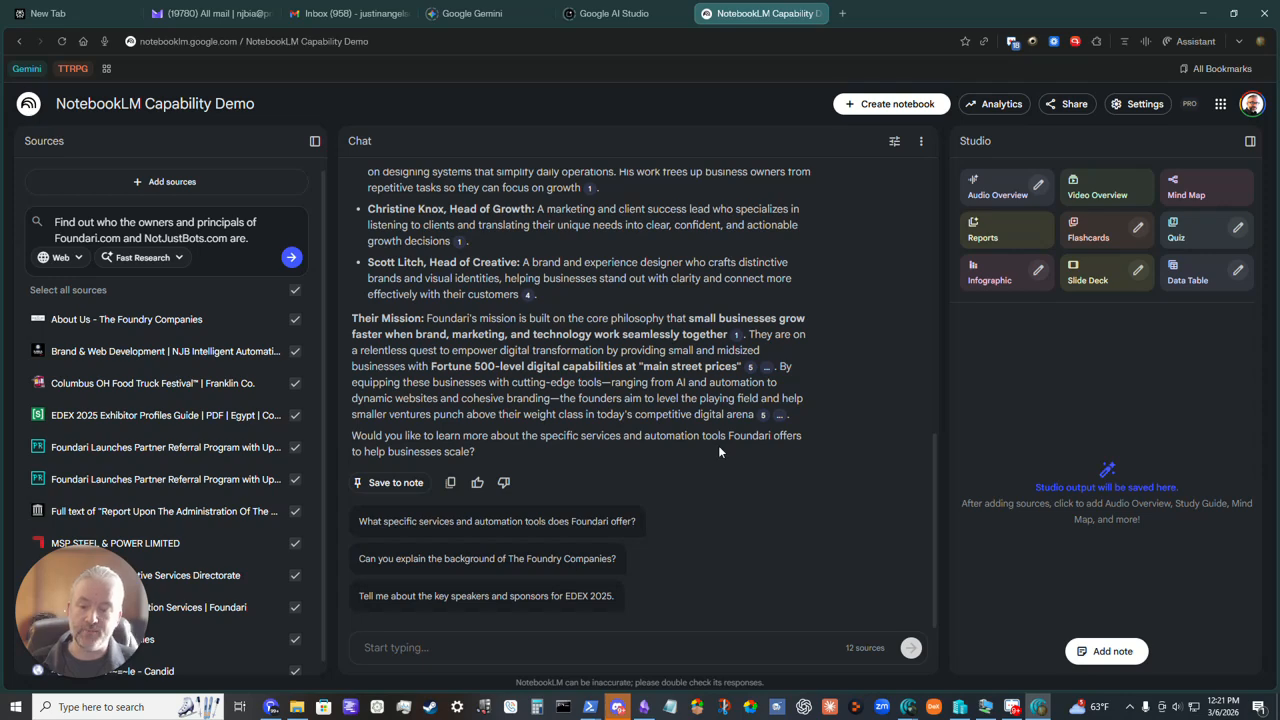
Submit positive feedback on the answer about the founders and save that answer as a note
{"action": "left_click", "coordinate": [477, 482]}
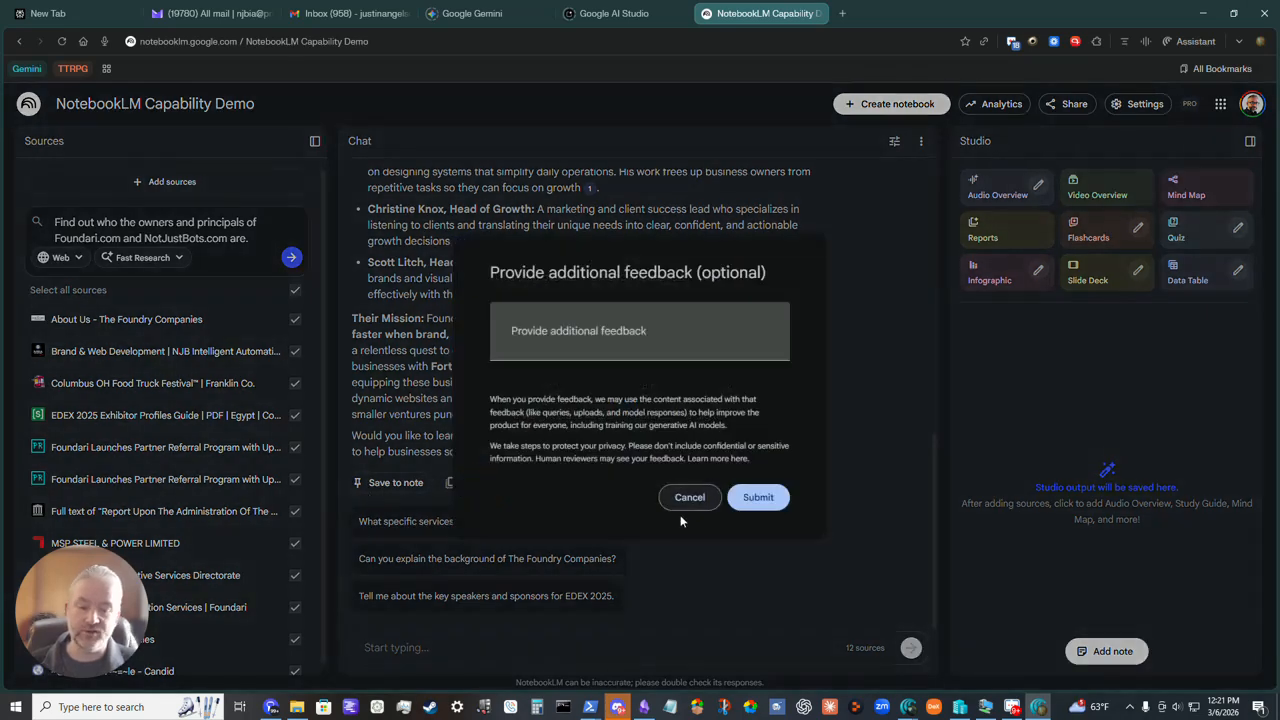
{"action": "left_click", "coordinate": [758, 497]}
{"action": "left_click", "coordinate": [410, 490]}
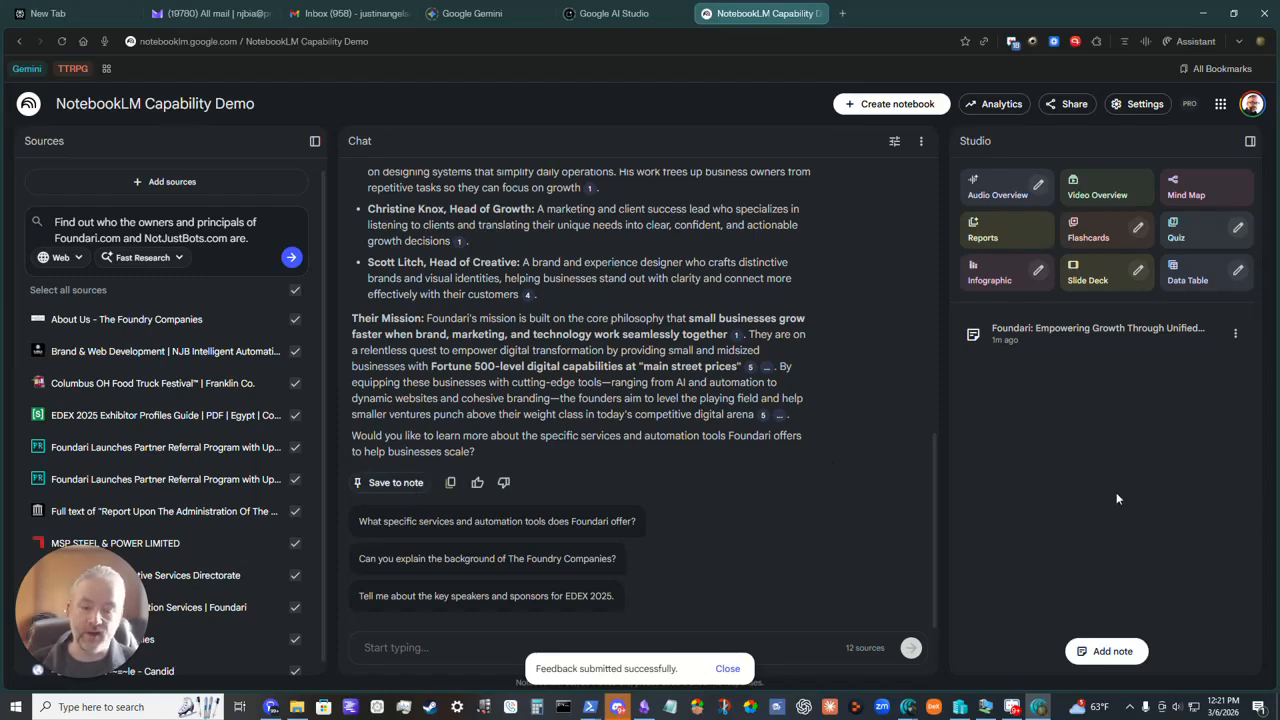
Ask in the chat: "Ok can you give me a presentation that provides insights for how my sales team could/should approach this business and its owners?"
{"action": "type", "text": "Ok"}
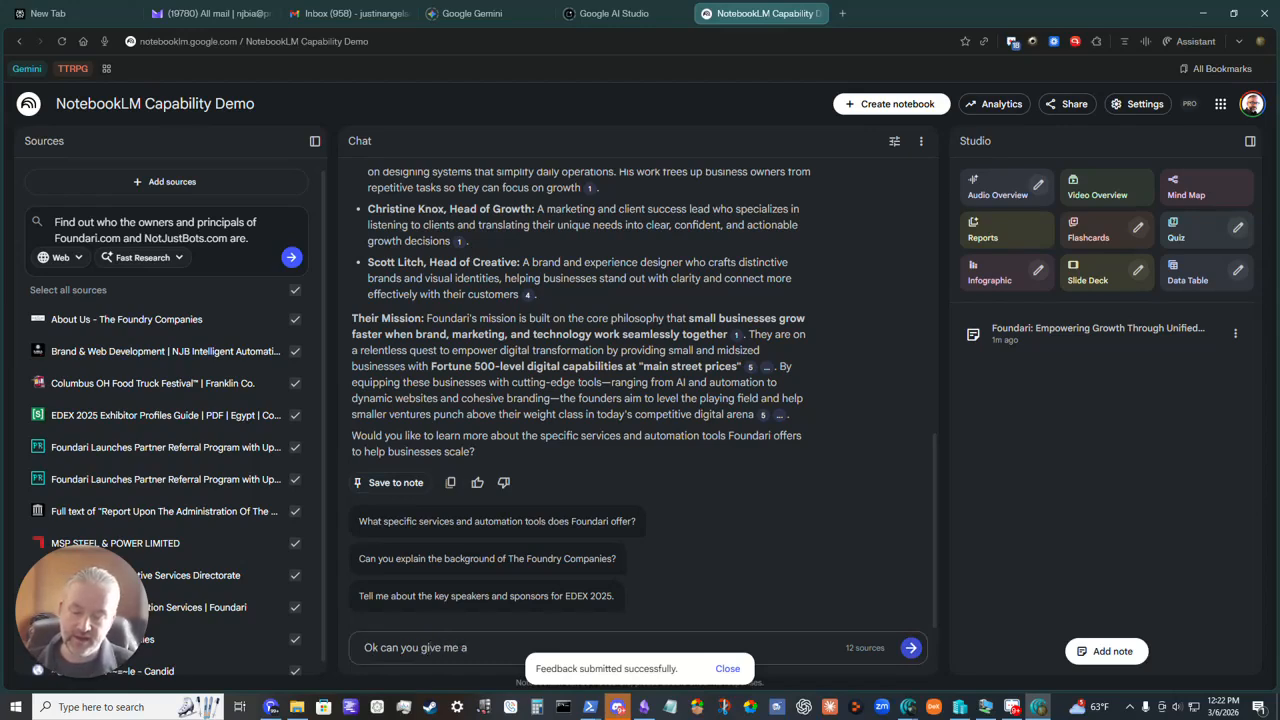
{"action": "type", "text": "can you give me a presentatoin "}
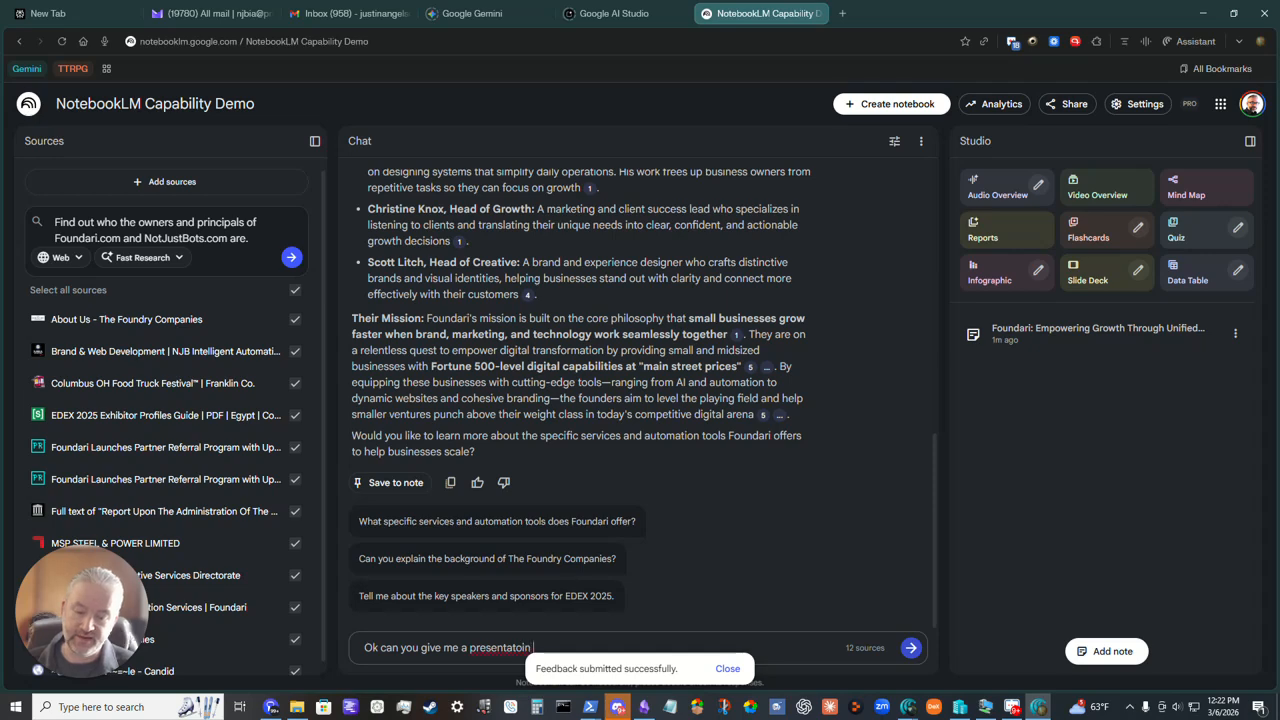
{"action": "type", "text": "e"}
{"action": "key", "text": "BackSpace"}
{"action": "key", "text": "BackSpace"}
{"action": "key", "text": "BackSpace"}
{"action": "key", "text": "BackSpace"}
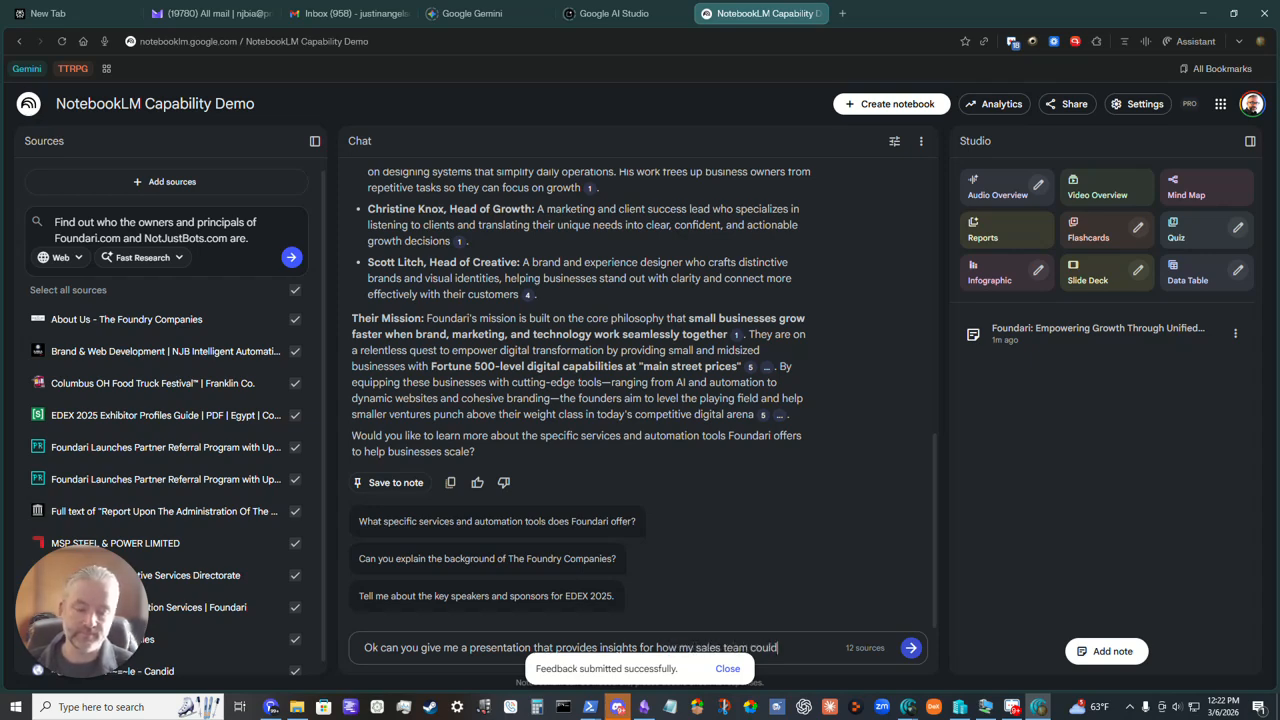
{"action": "type", "text": "pproach this business and its ow"}
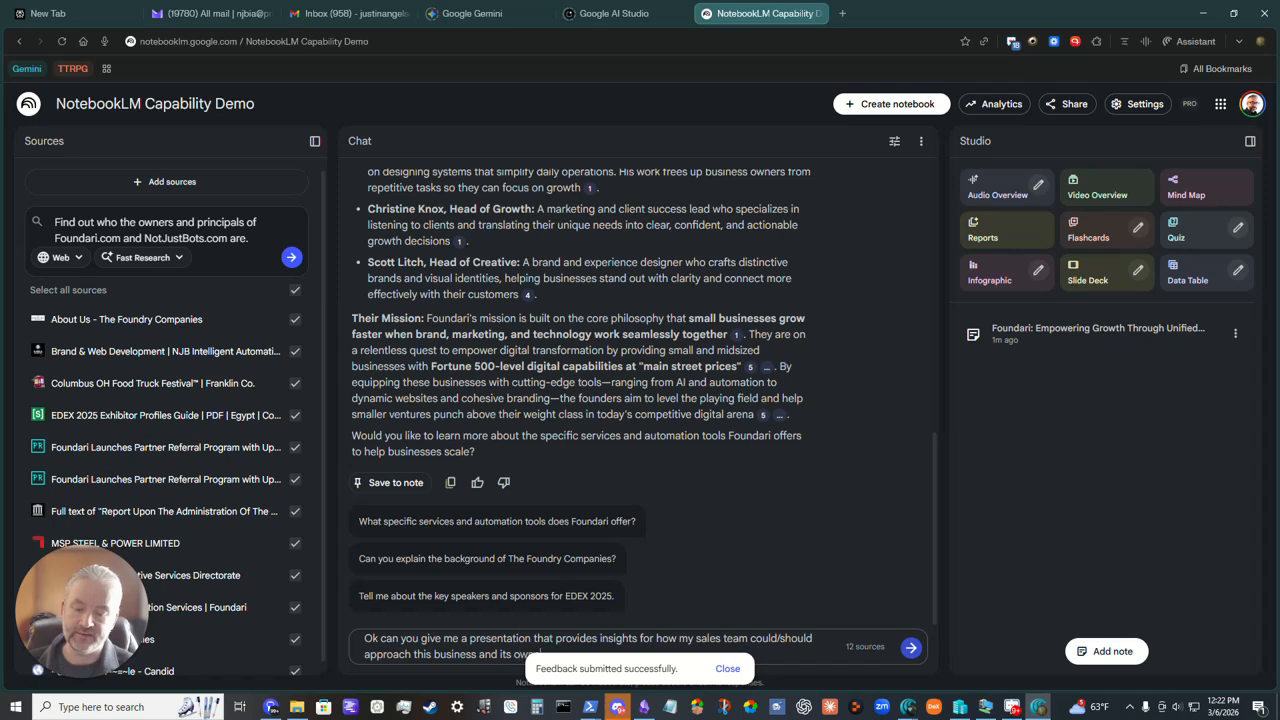
{"action": "key", "text": "Return"}
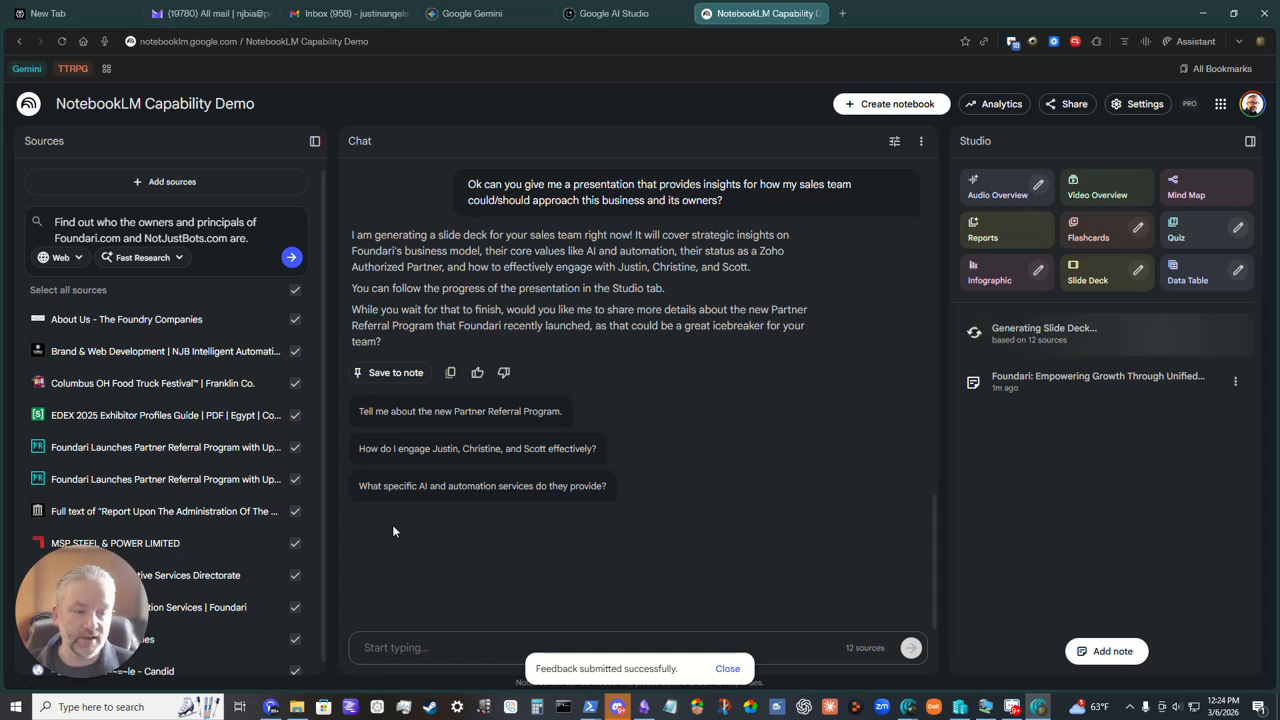
Ask in the chat: "Thanks, generate a matching infographic that basically gives a visual profile of the business and its owners."
{"action": "type", "text": "THanks"}
{"action": "key", "text": "BackSpace"}
{"action": "key", "text": "BackSpace"}
{"action": "key", "text": "BackSpace"}
{"action": "key", "text": "BackSpace"}
{"action": "key", "text": "BackSpace"}
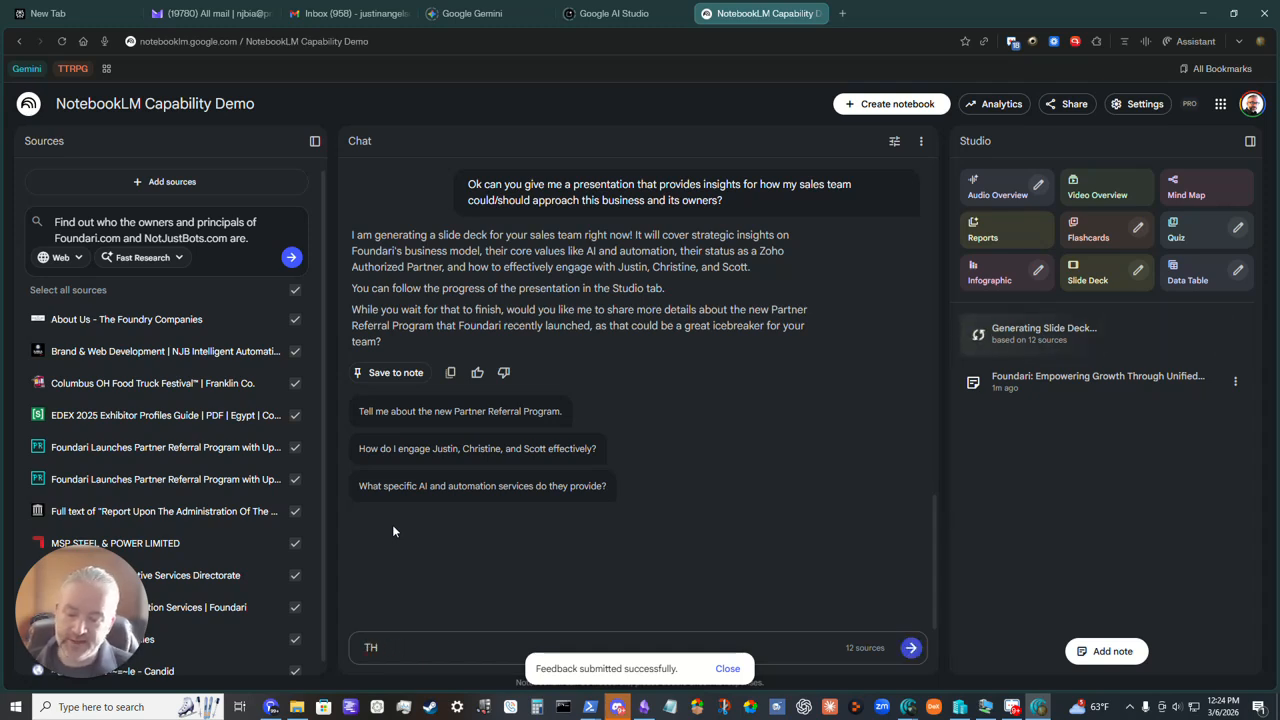
{"action": "type", "text": "ah"}
{"action": "key", "text": "BackSpace"}
{"action": "key", "text": "BackSpace"}
{"action": "type", "text": "hjanks"}
{"action": "key", "text": "BackSpace"}
{"action": "key", "text": "BackSpace"}
{"action": "key", "text": "BackSpace"}
{"action": "key", "text": "BackSpace"}
{"action": "key", "text": "BackSpace"}
{"action": "type", "text": "anks, "}
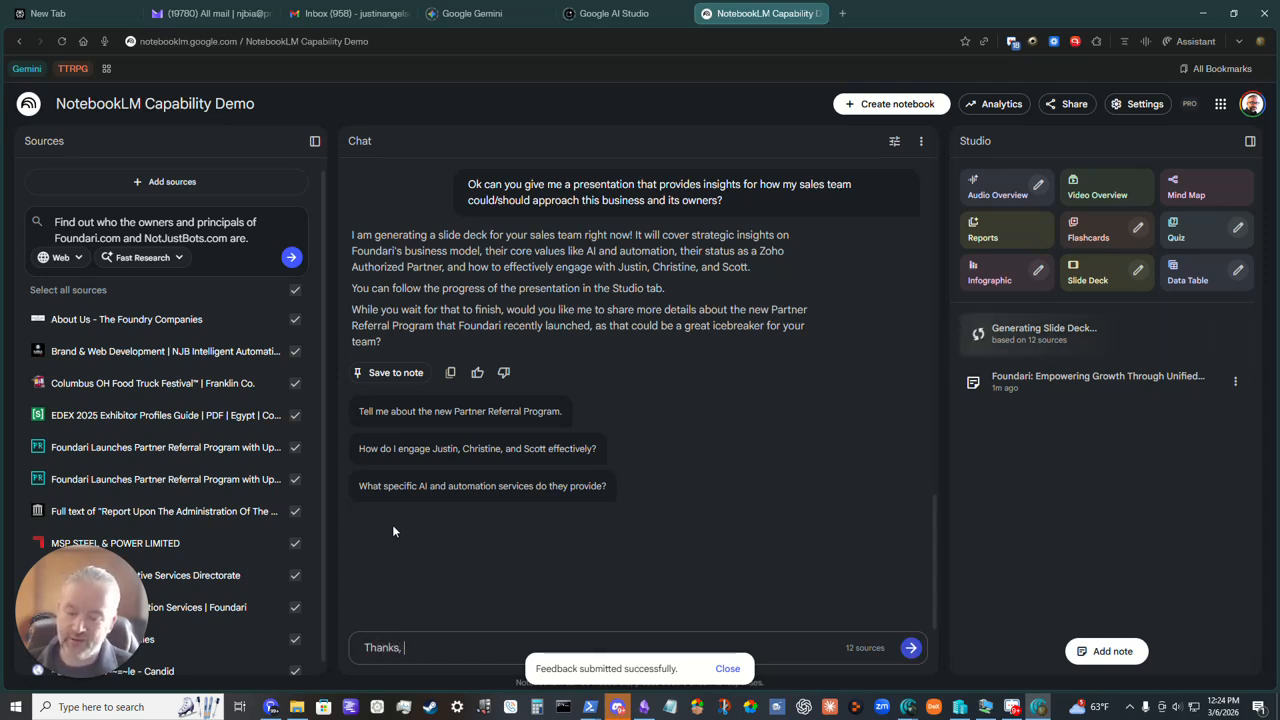
{"action": "type", "text": "generate a m"}
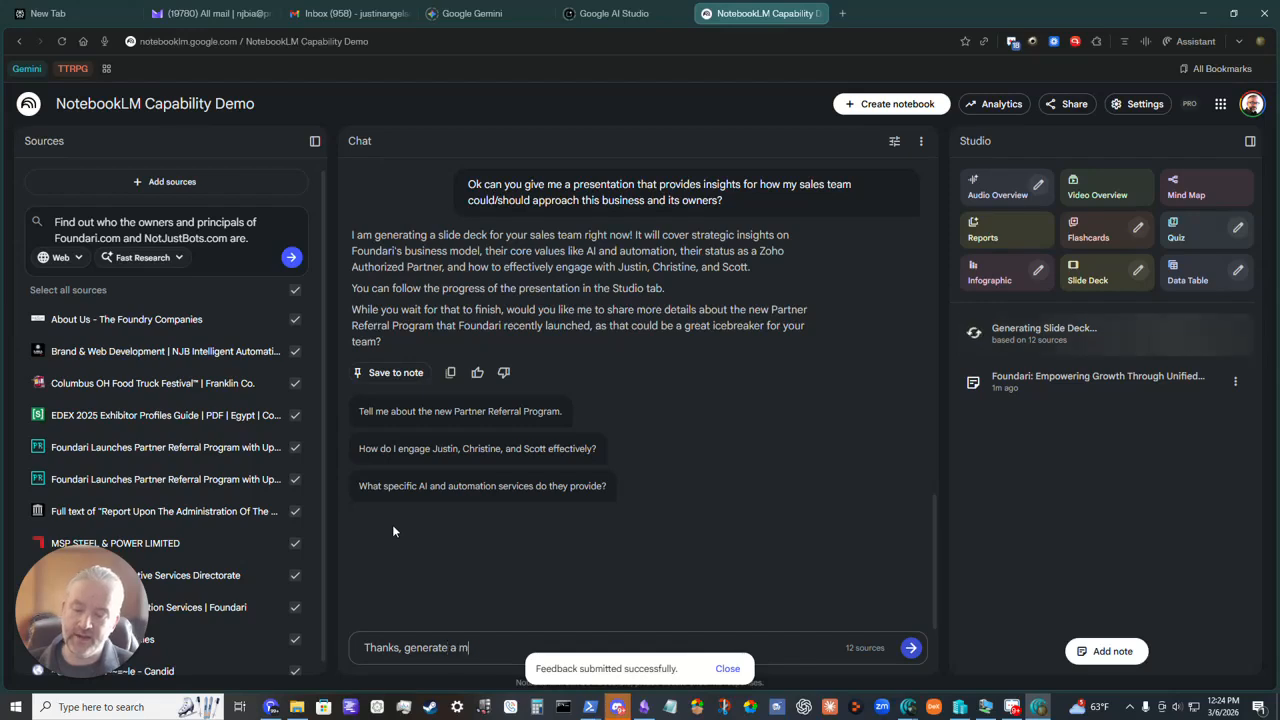
{"action": "type", "text": "atching in"}
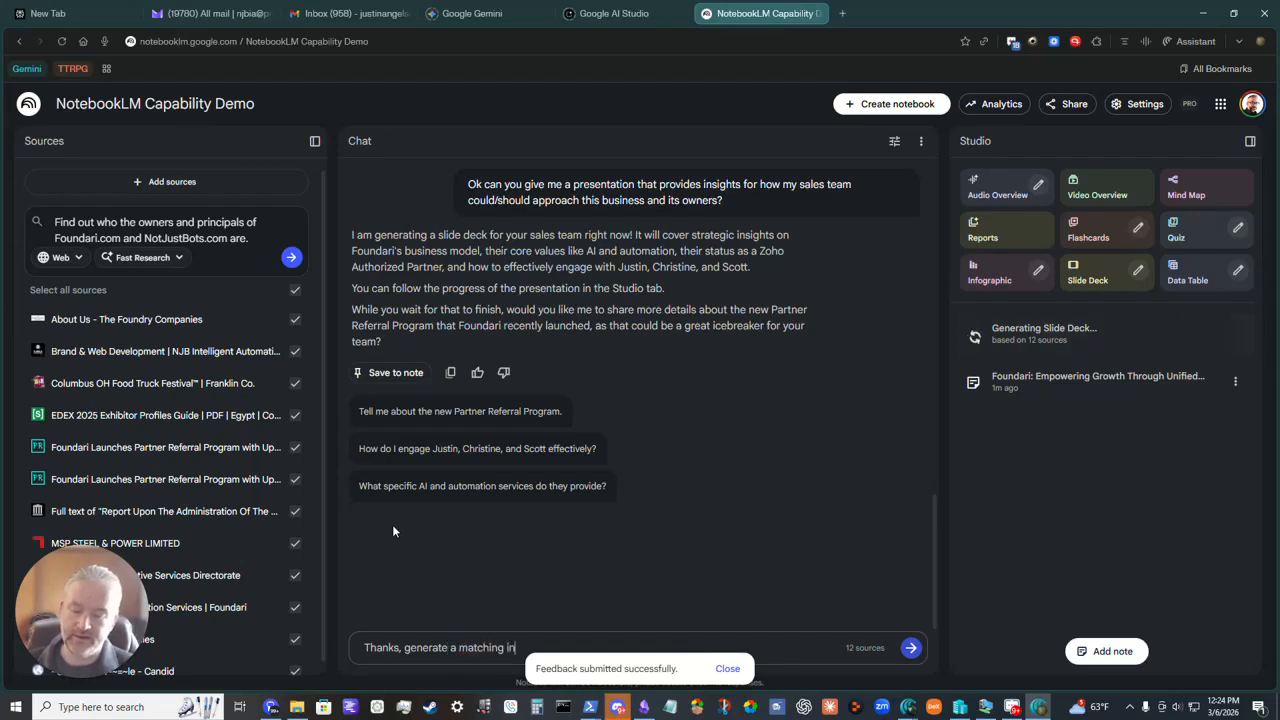
{"action": "type", "text": "fographic that b"}
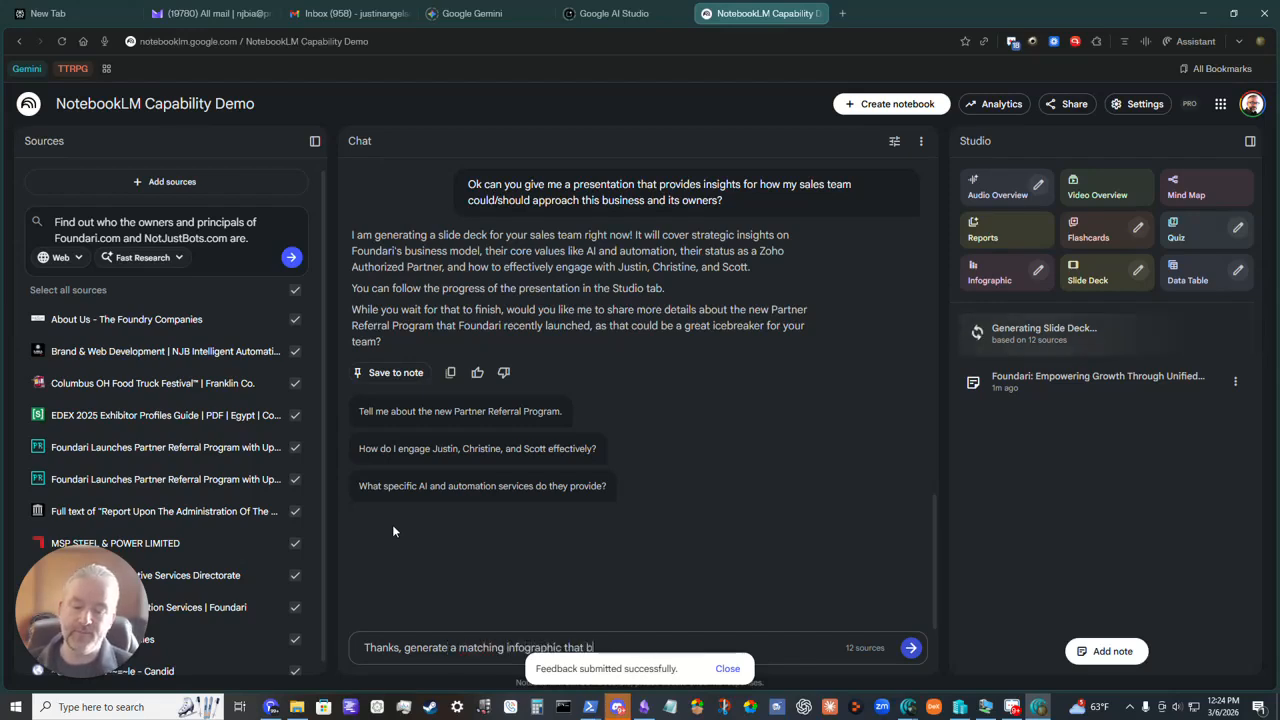
{"action": "type", "text": "asically gives u"}
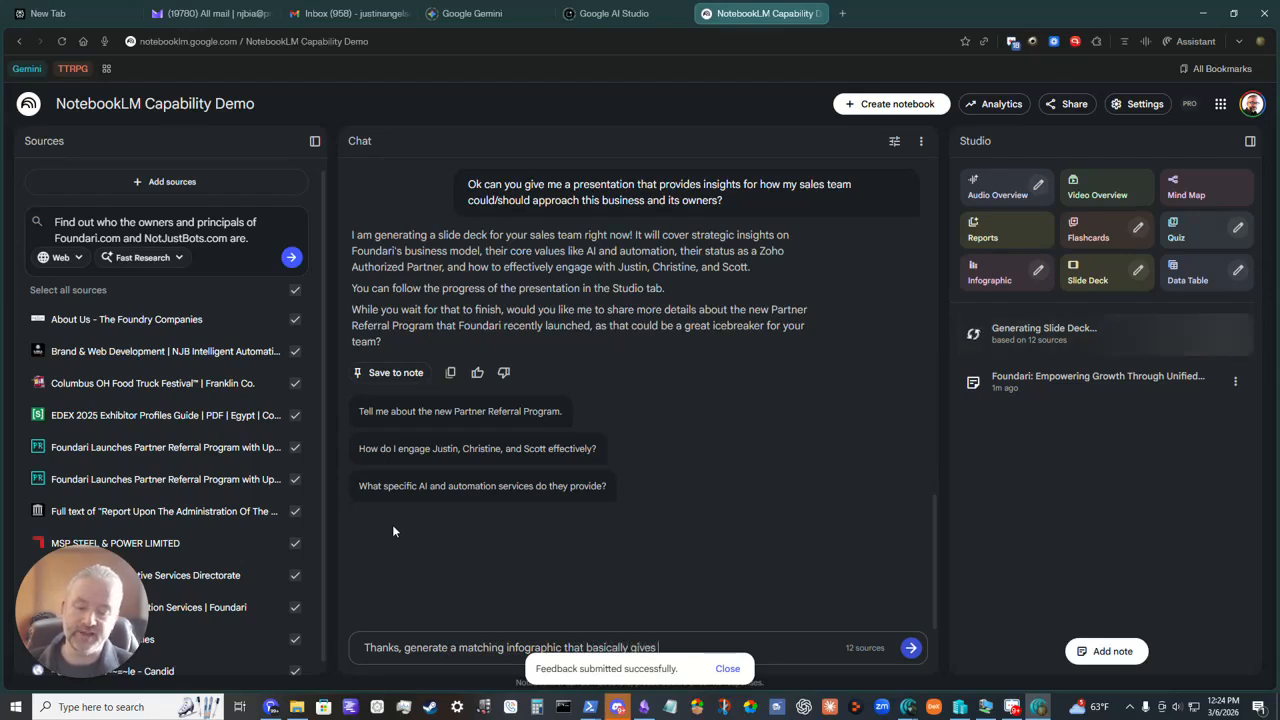
{"action": "key", "text": "BackSpace"}
{"action": "type", "text": "a "}
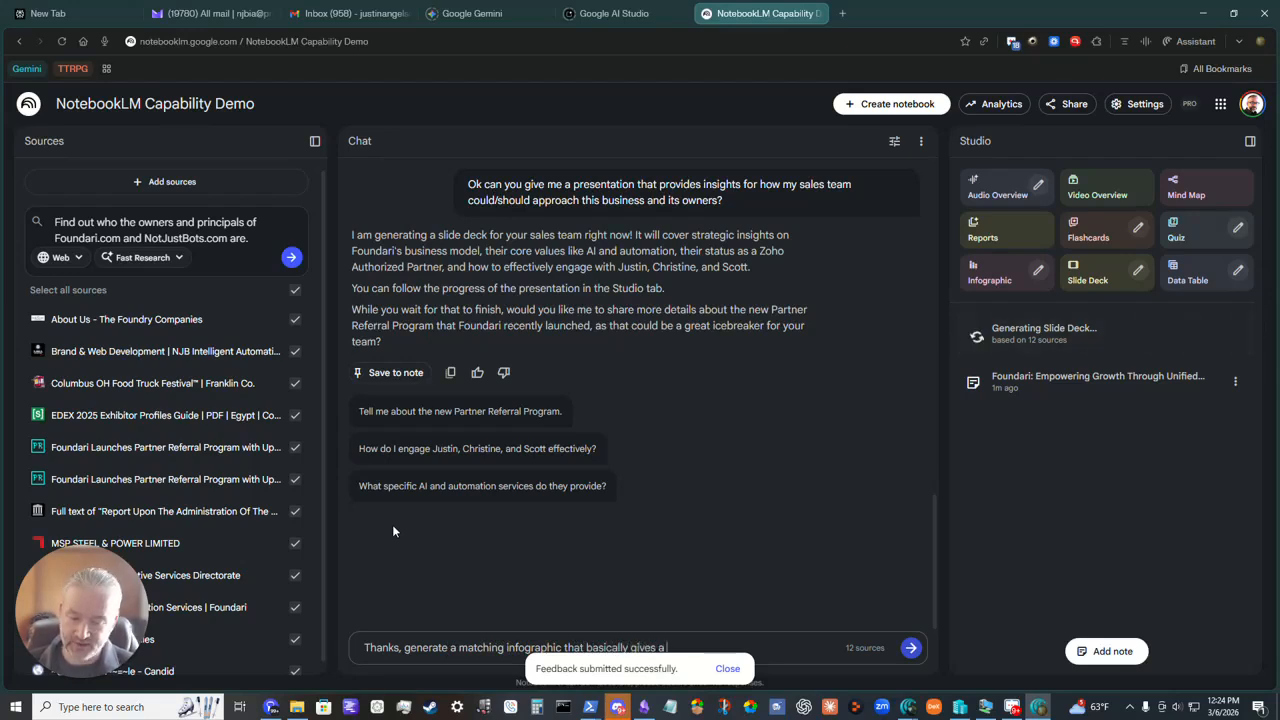
{"action": "type", "text": "visua"}
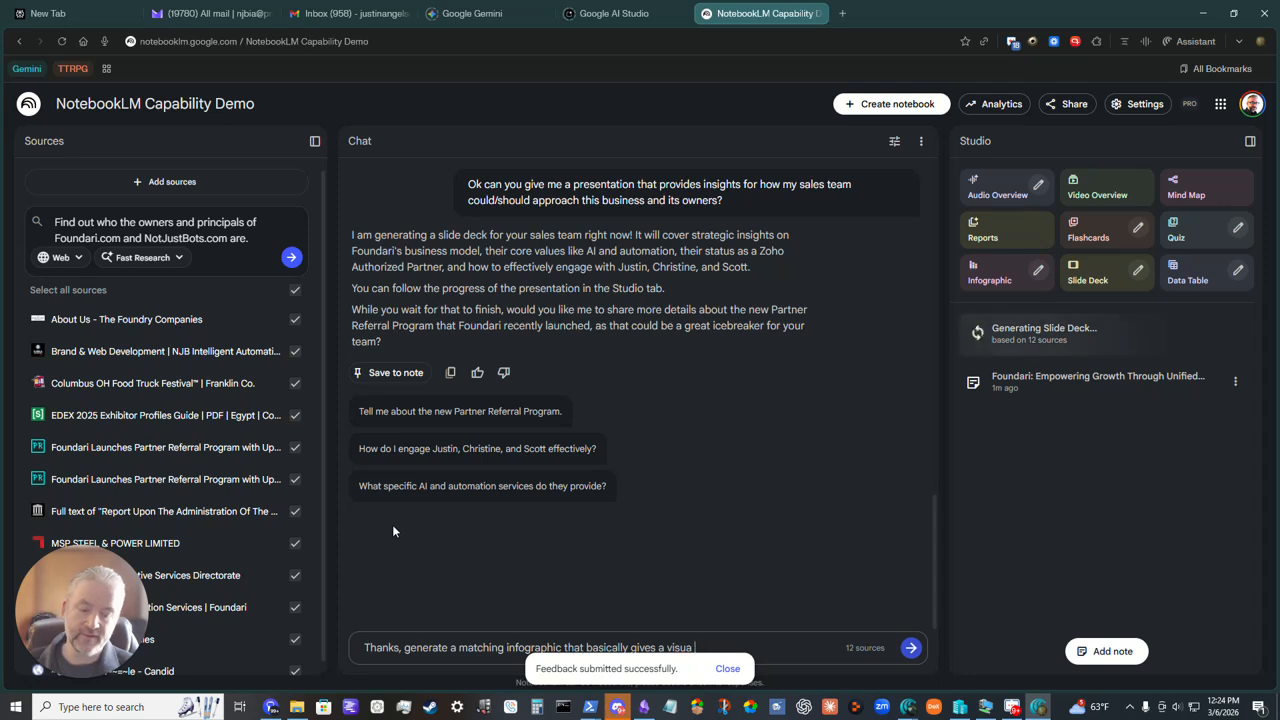
{"action": "type", "text": "l profile of th"}
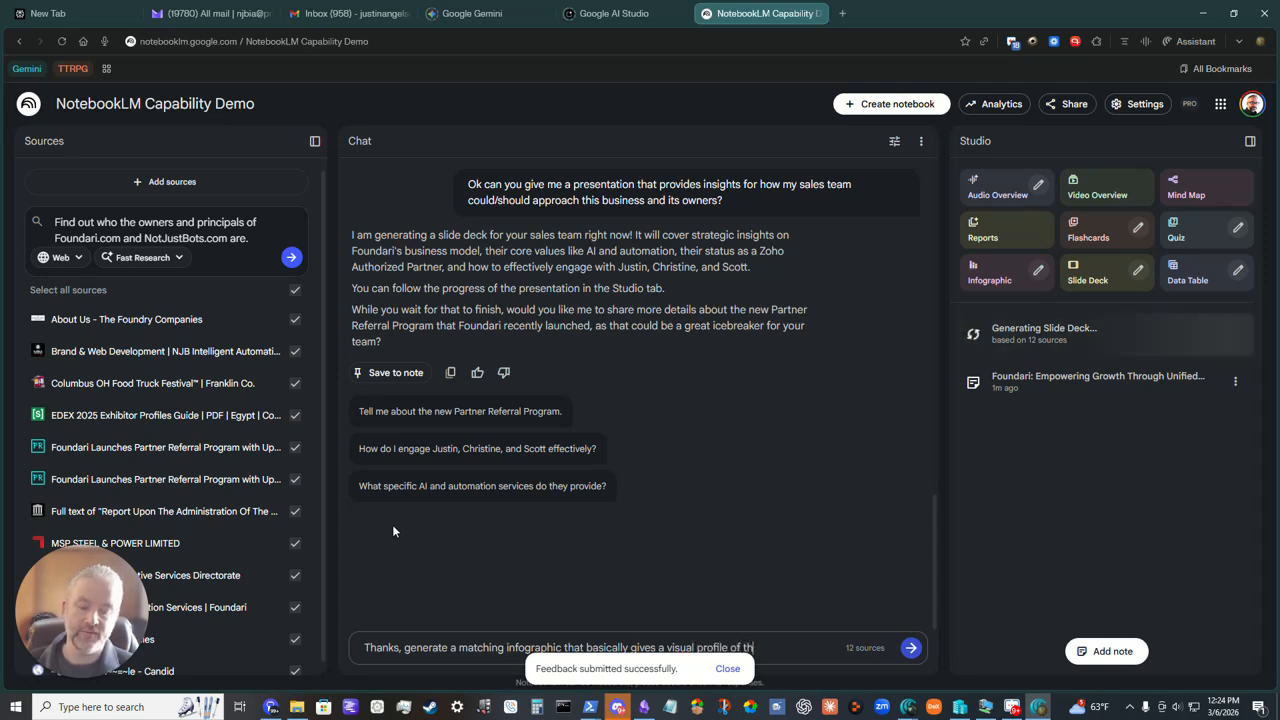
{"action": "type", "text": "e business and its ow"}
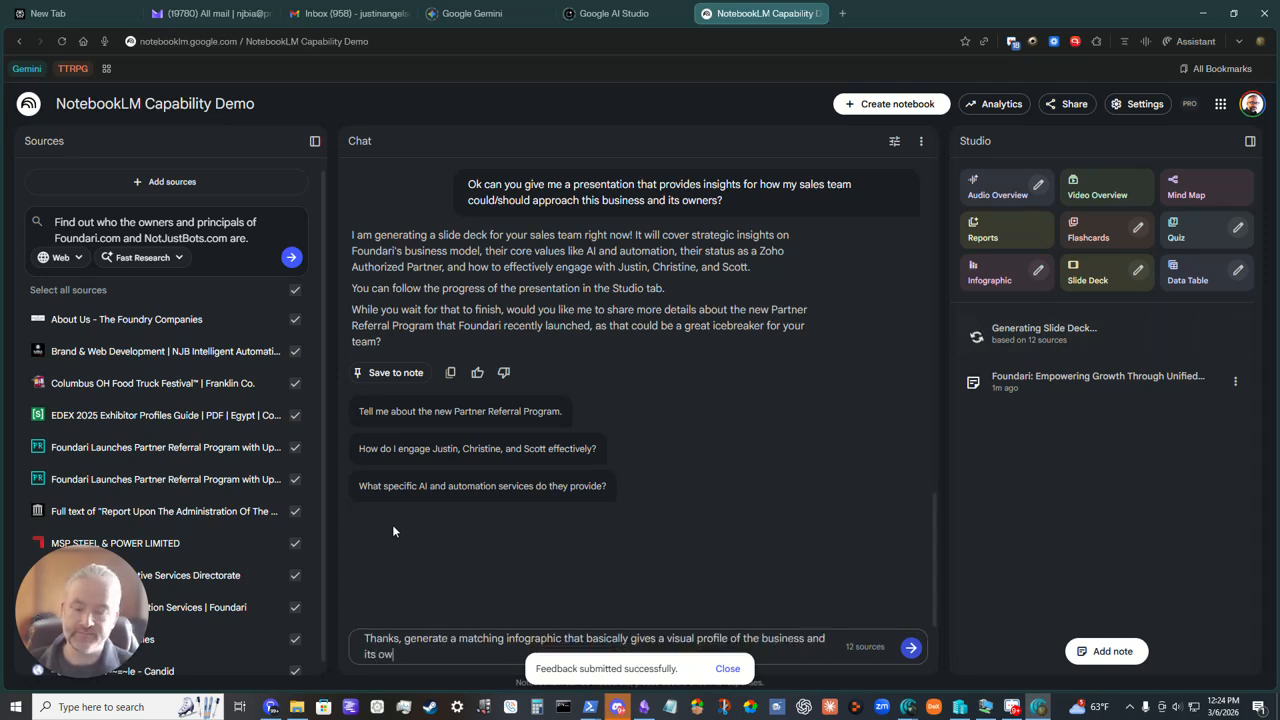
{"action": "type", "text": "ners."}
{"action": "key", "text": "Return"}
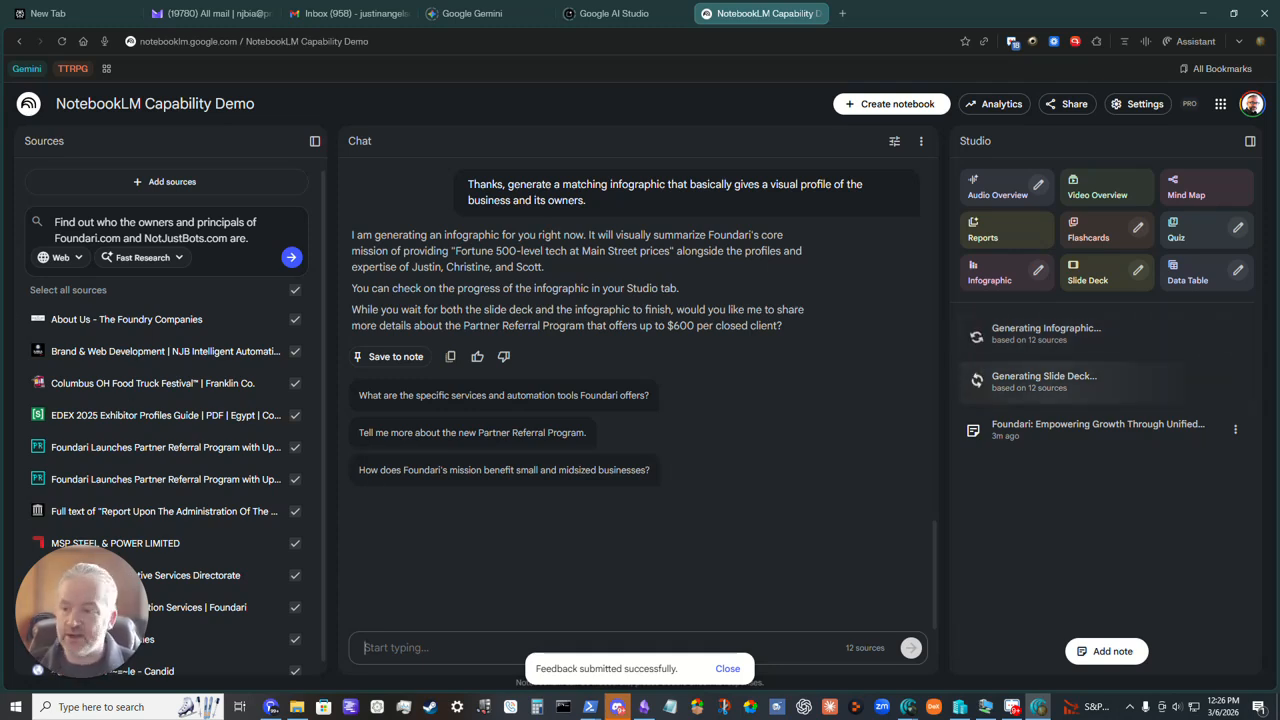
Open the generated infographic "Digital Capabilities for Main Street" for viewing
{"action": "left_click", "coordinate": [42, 201]}
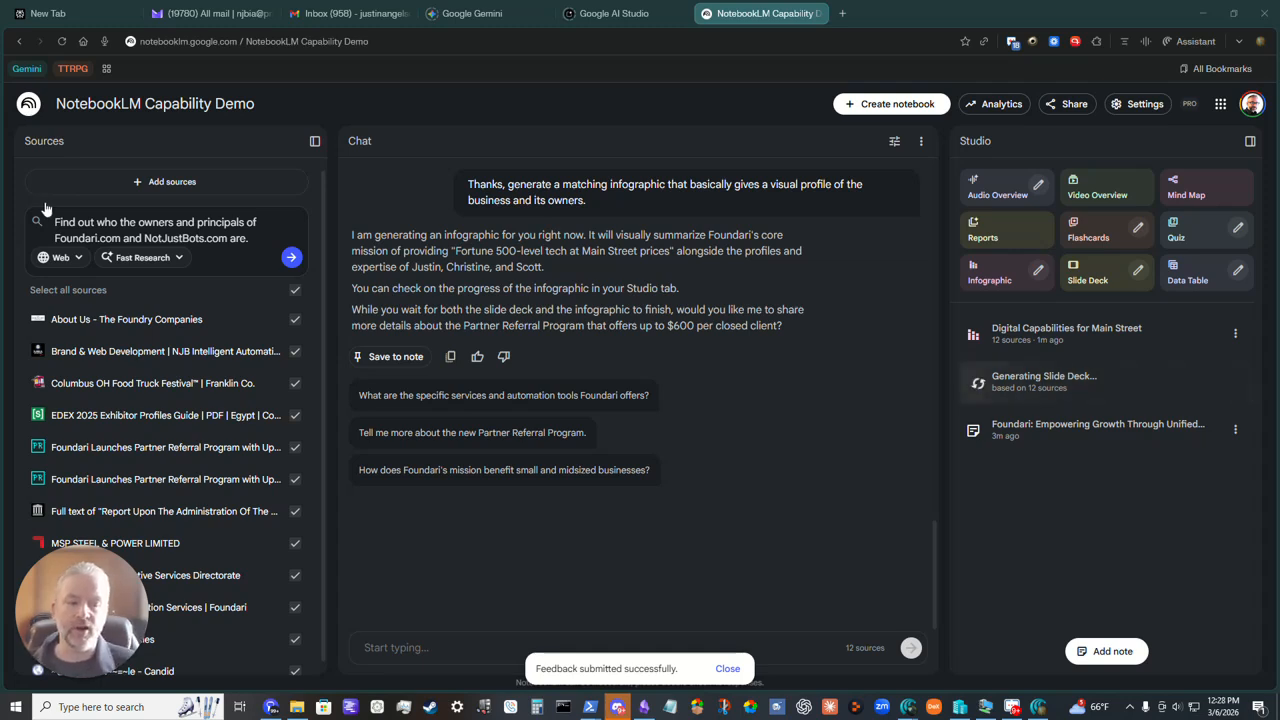
{"action": "left_click", "coordinate": [1065, 330]}
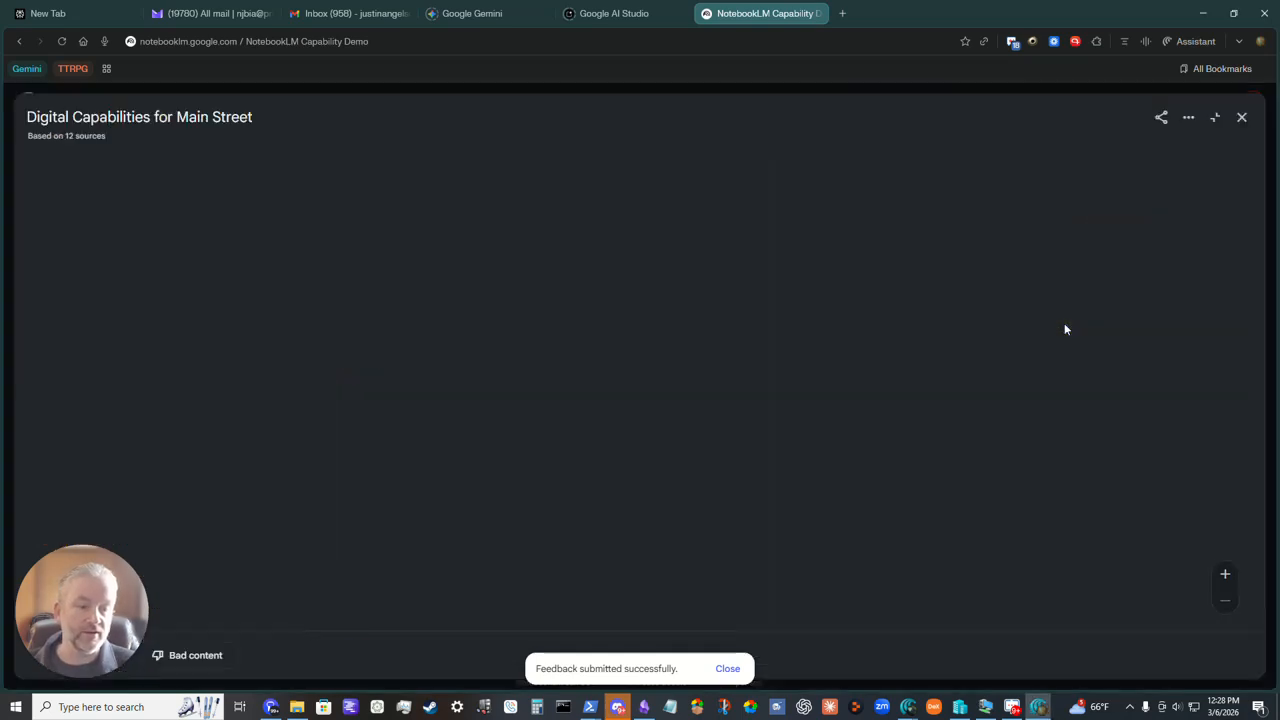